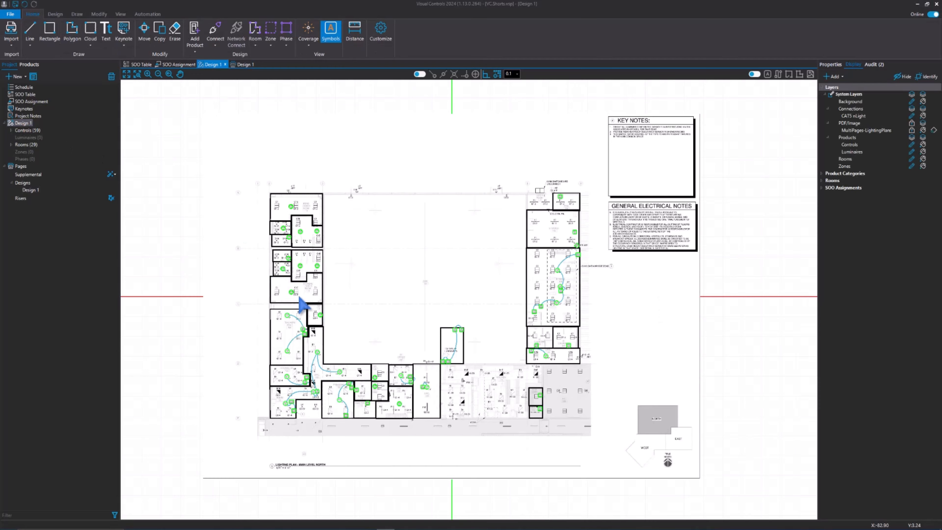
# Check the scale noted under the lighting plan title and open the Design 1 print page
pyautogui.scroll(3, 288, 469)
pyautogui.scroll(5, 292, 477)
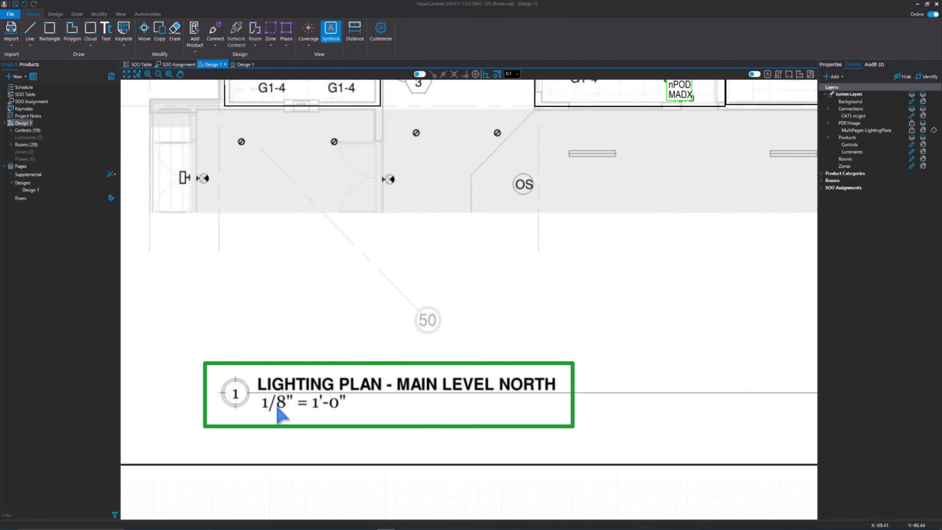
pyautogui.scroll(-2, 275, 410)
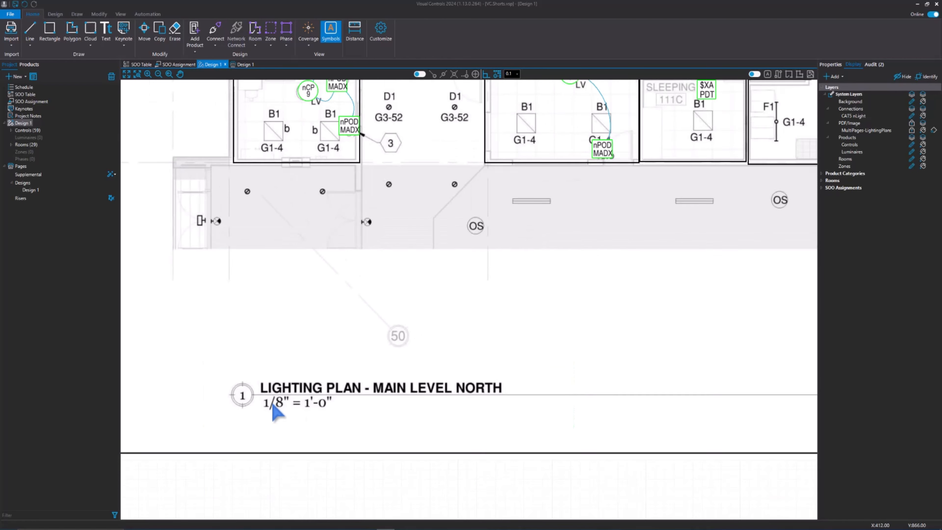
pyautogui.doubleClick(25, 189)
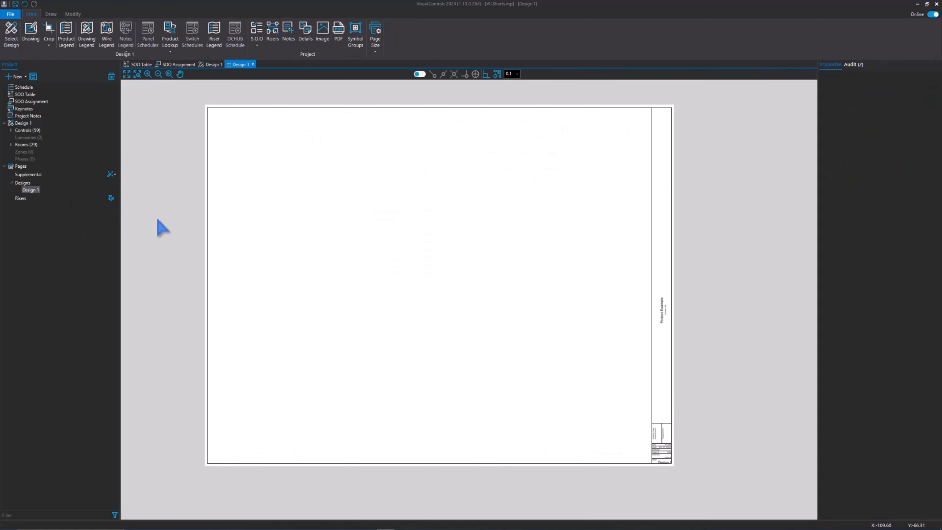
# Place the design drawing on the blank sheet at 1/8" = 1' and move it down toward the middle of the sheet
pyautogui.click(31, 34)
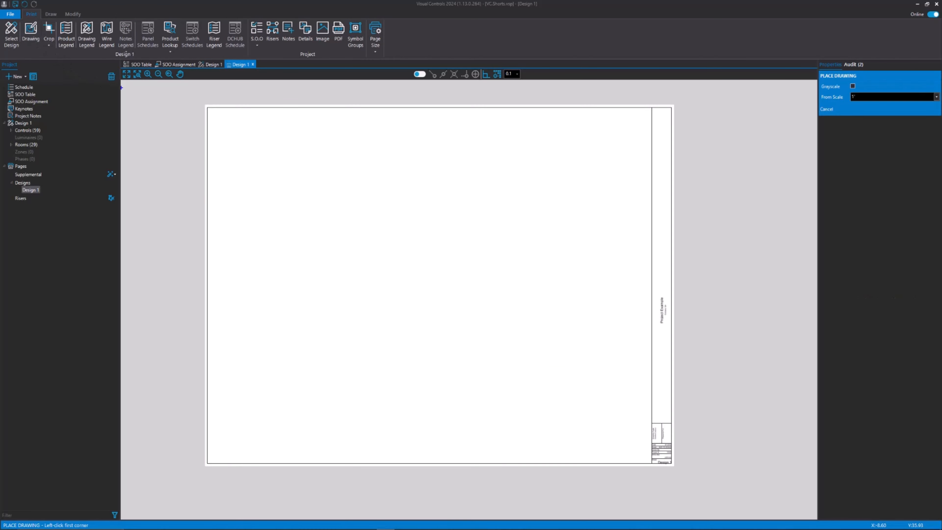
pyautogui.click(234, 128)
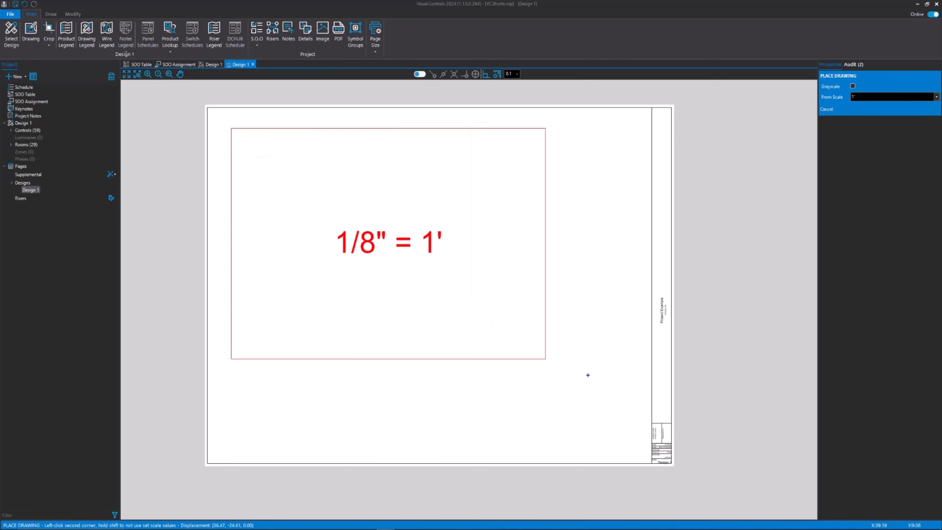
pyautogui.click(574, 374)
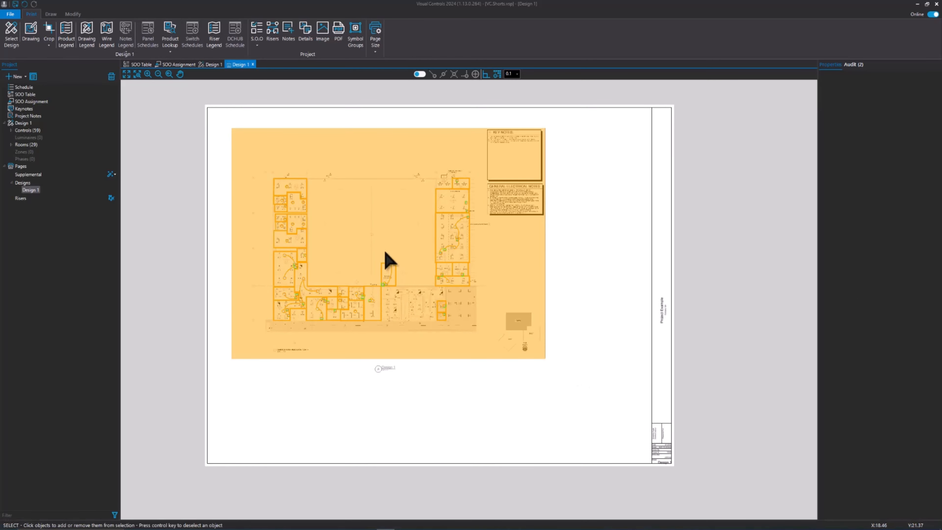
pyautogui.click(390, 240)
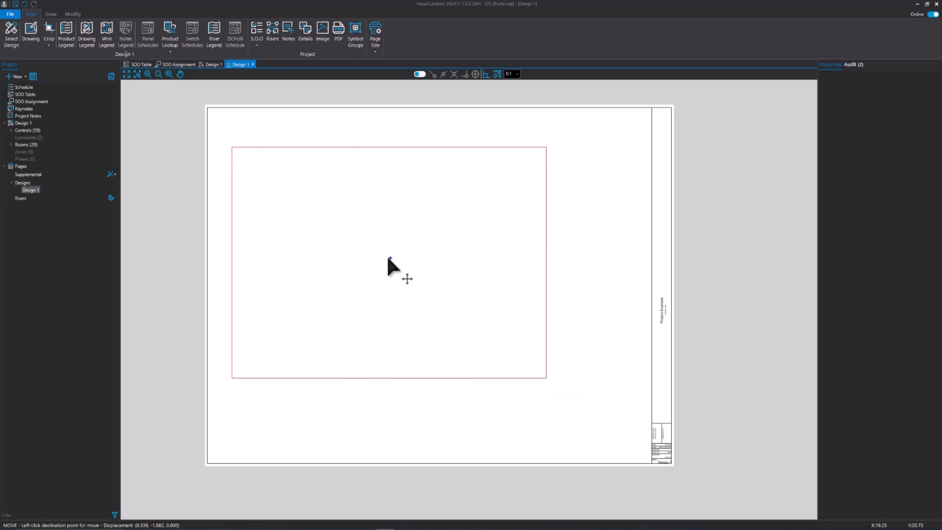
pyautogui.click(402, 272)
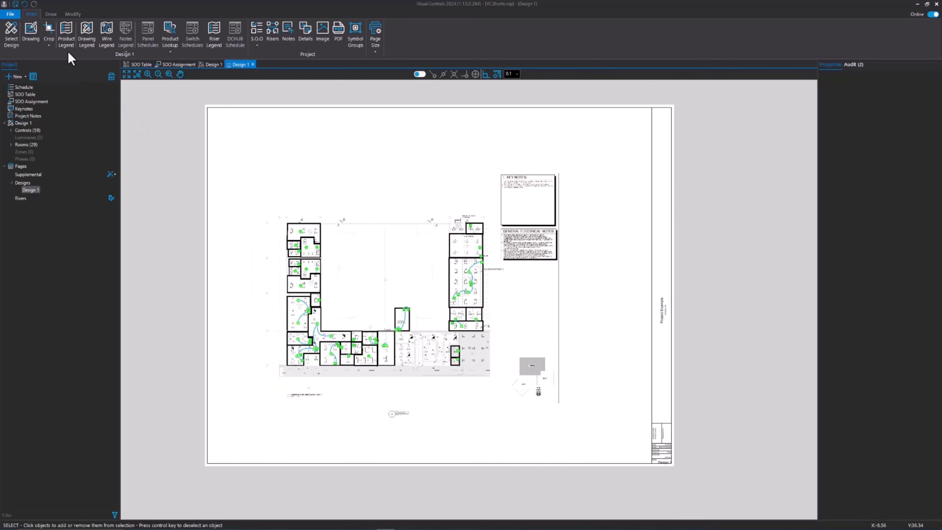
# Place the product legend in the sheet's upper-right corner, beside the title block strip, and check its entries
pyautogui.click(65, 36)
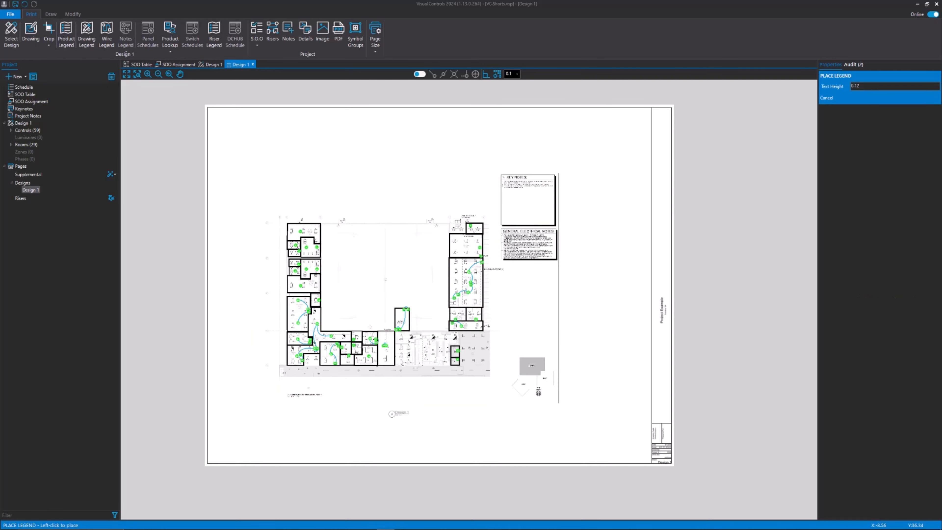
pyautogui.click(586, 115)
pyautogui.scroll(4, 616, 131)
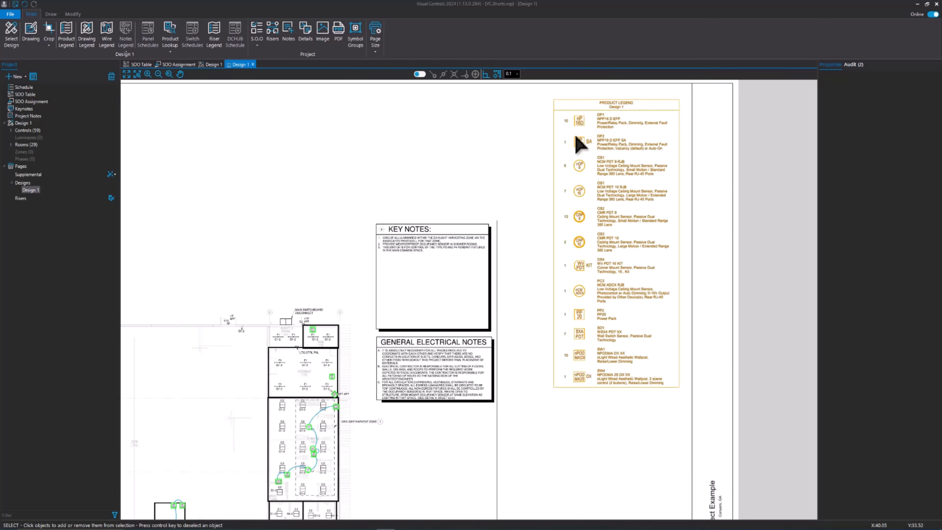
pyautogui.click(584, 357)
pyautogui.scroll(-5, 587, 365)
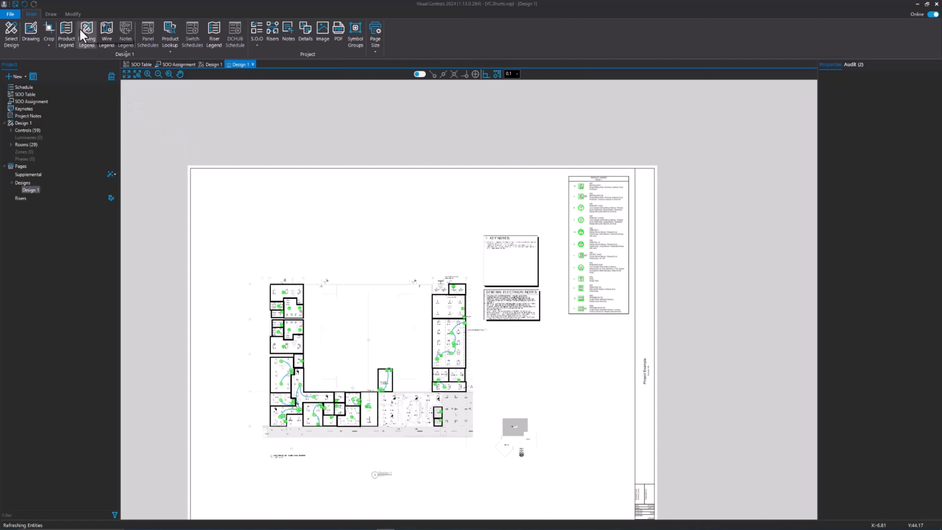
# Place the Sequence of Operations drawing legend below the product legend and the wire legend beneath it
pyautogui.click(86, 35)
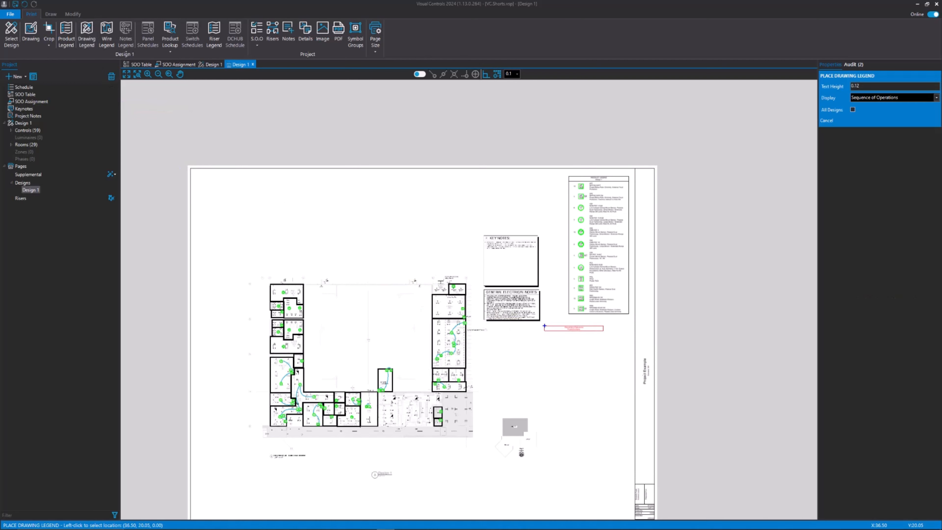
pyautogui.click(569, 320)
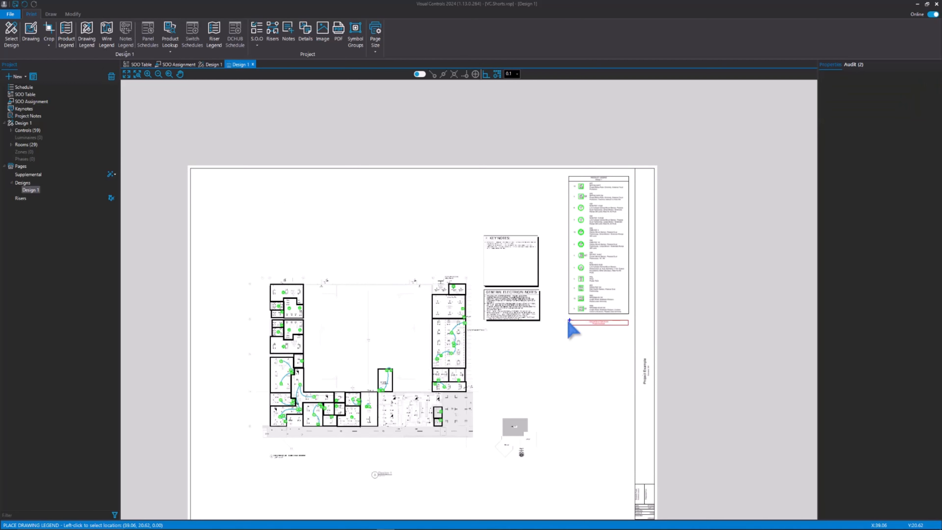
pyautogui.click(107, 34)
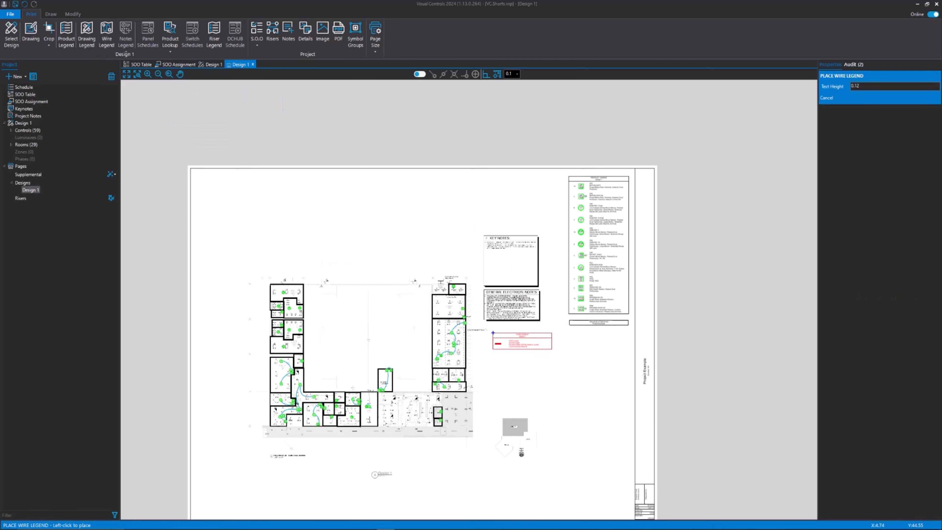
pyautogui.click(568, 332)
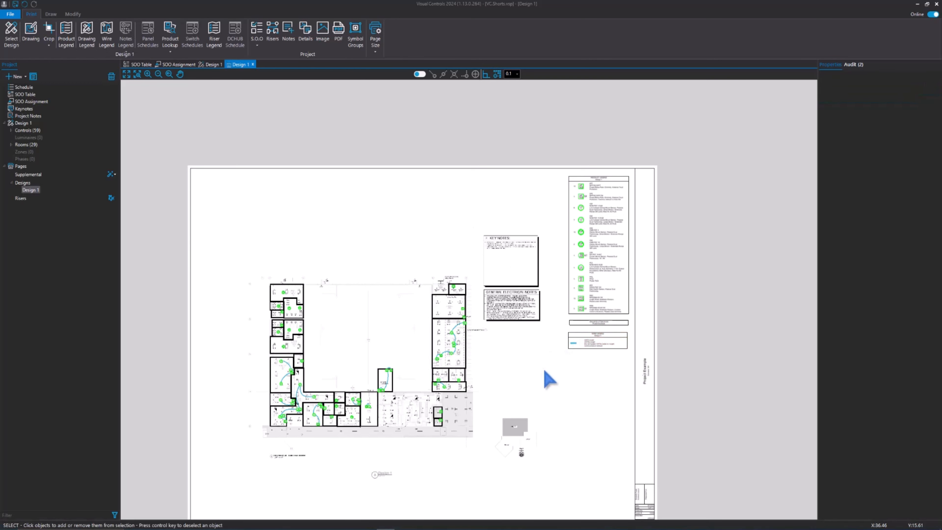
# Examine the wire legend and the title block's project, date, scale and sheet details
pyautogui.moveTo(579, 368); pyautogui.dragTo(566, 340, button='middle')
pyautogui.scroll(4, 588, 297)
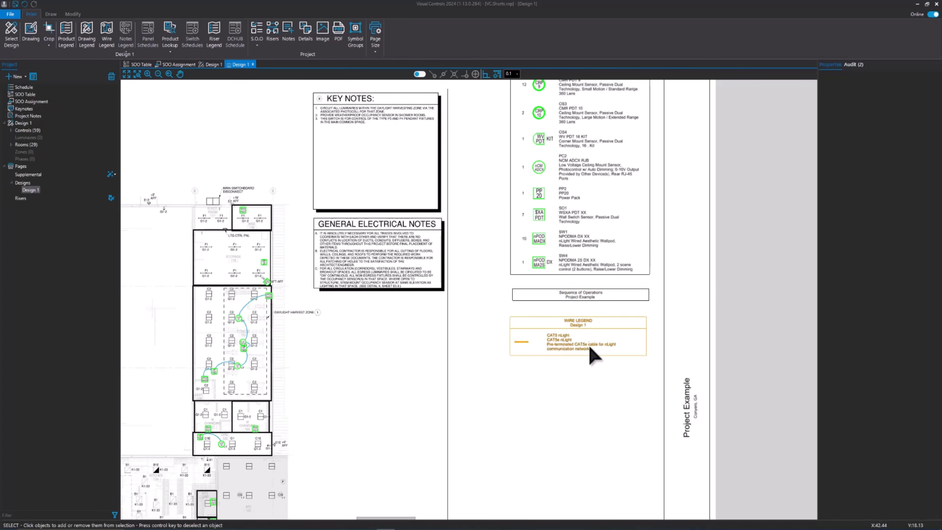
pyautogui.scroll(-2, 594, 357)
pyautogui.scroll(3, 568, 273)
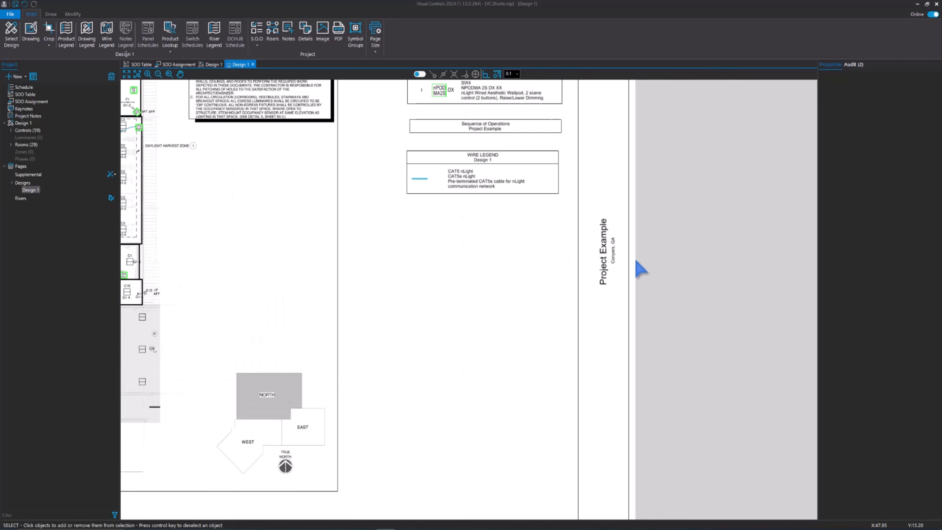
pyautogui.scroll(2, 639, 271)
pyautogui.scroll(1, 591, 228)
pyautogui.scroll(-4, 612, 282)
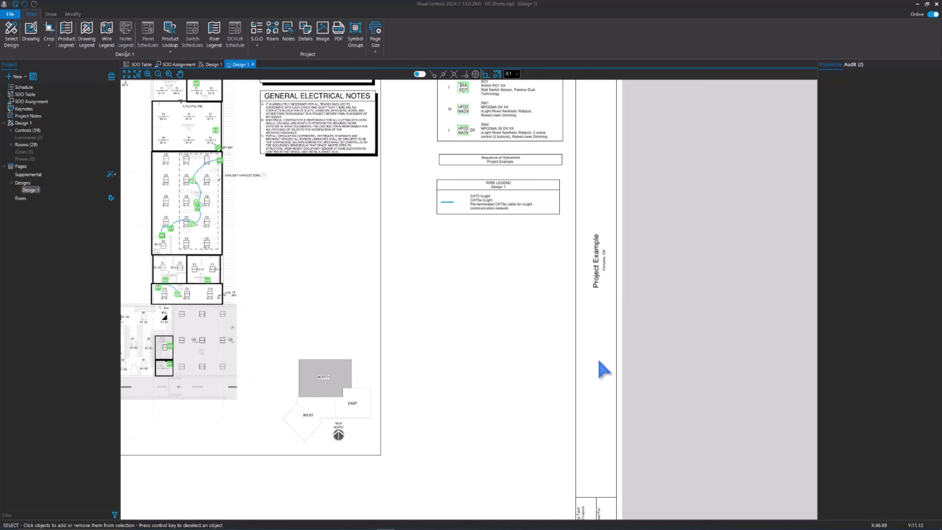
pyautogui.scroll(-2, 604, 370)
pyautogui.scroll(4, 600, 385)
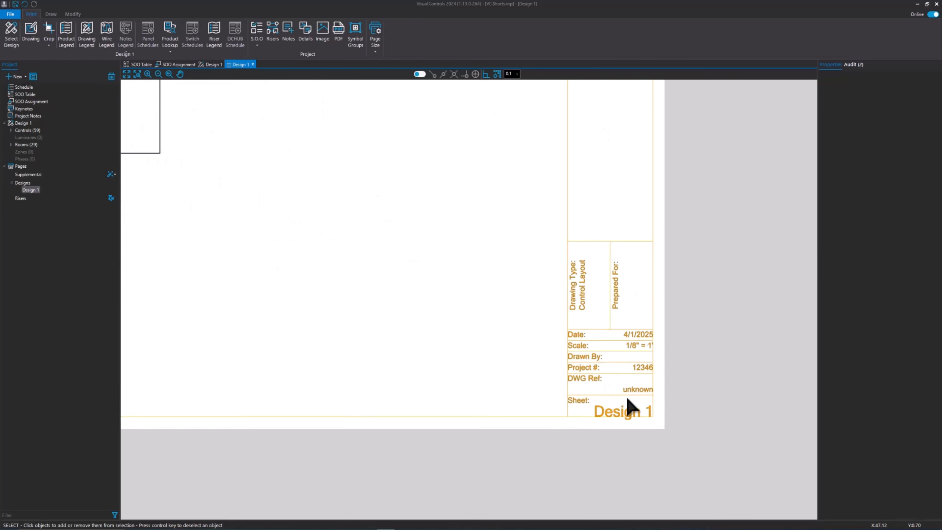
pyautogui.scroll(-3, 632, 399)
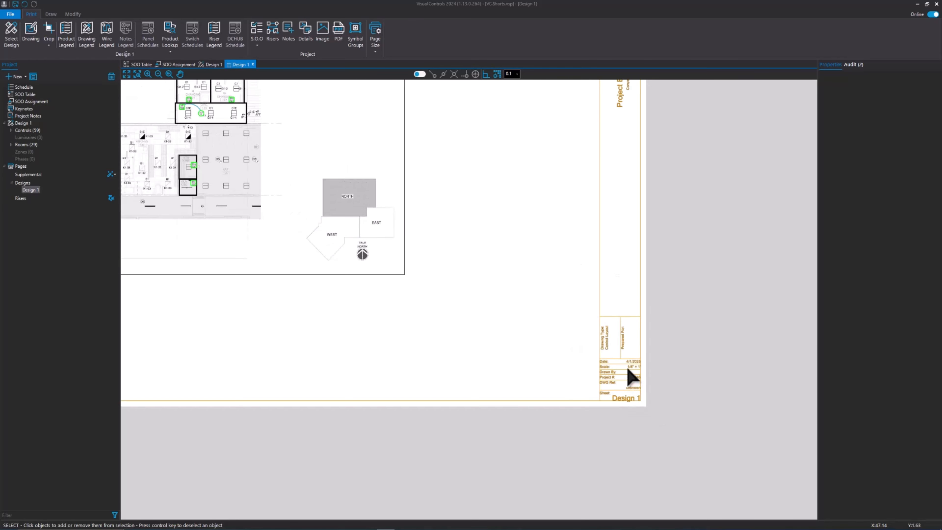
pyautogui.scroll(-5, 608, 364)
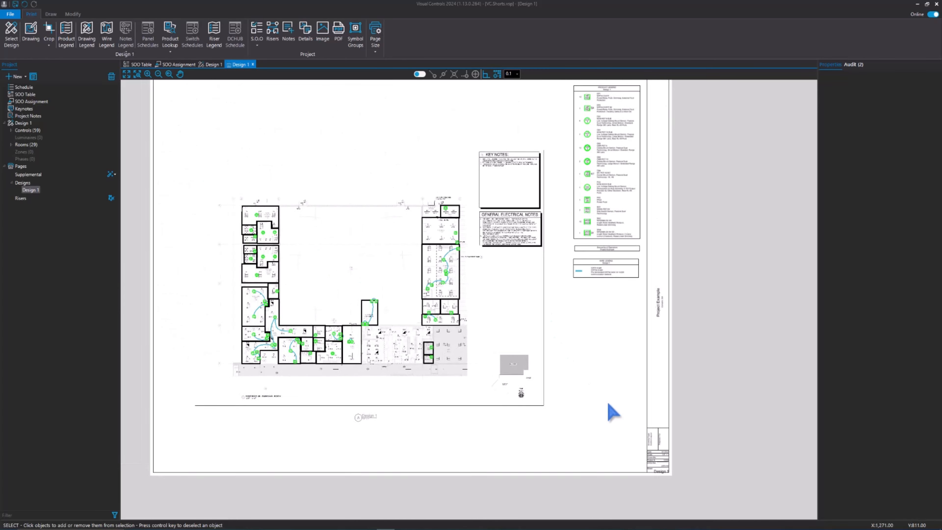
# Set the title block's DWG Ref to E101 and check the updated entry on the sheet
pyautogui.click(674, 452)
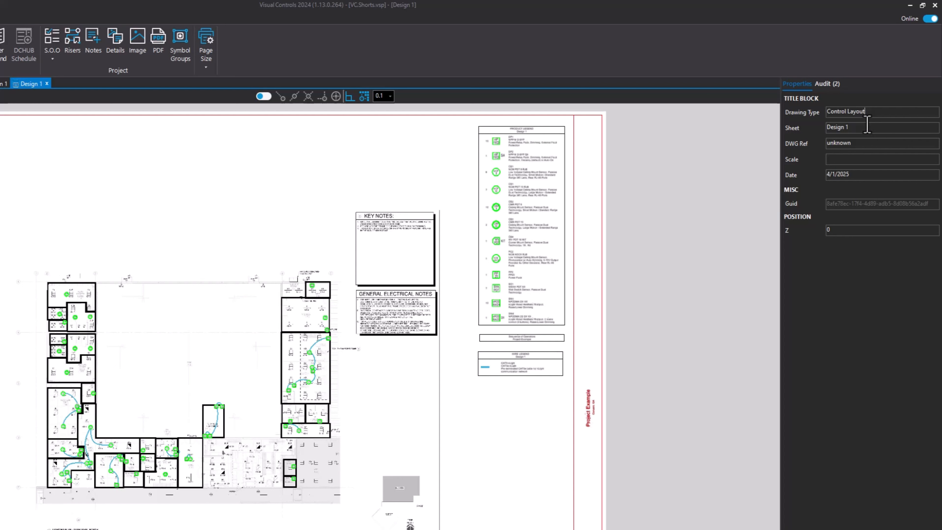
pyautogui.moveTo(815, 129); pyautogui.dragTo(823, 137)
pyautogui.moveTo(865, 143); pyautogui.dragTo(796, 143)
pyautogui.click(529, 489)
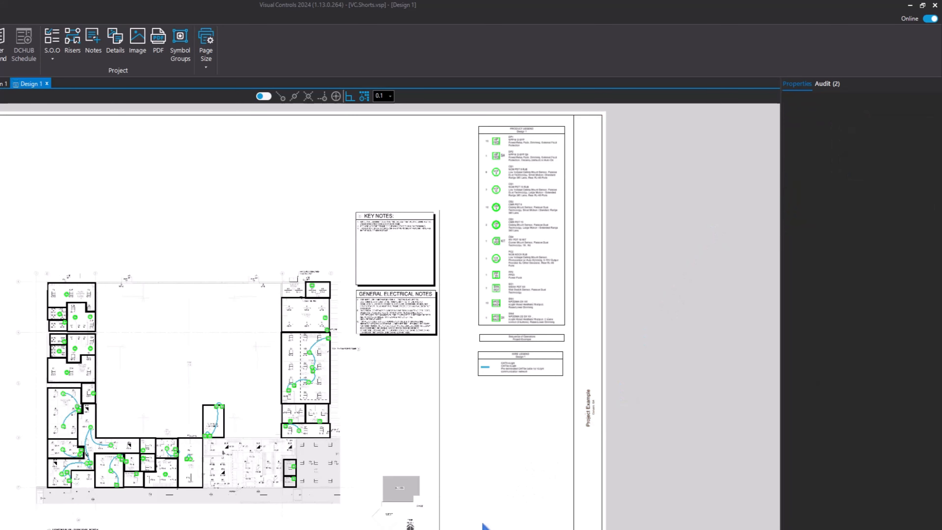
pyautogui.scroll(5, 485, 527)
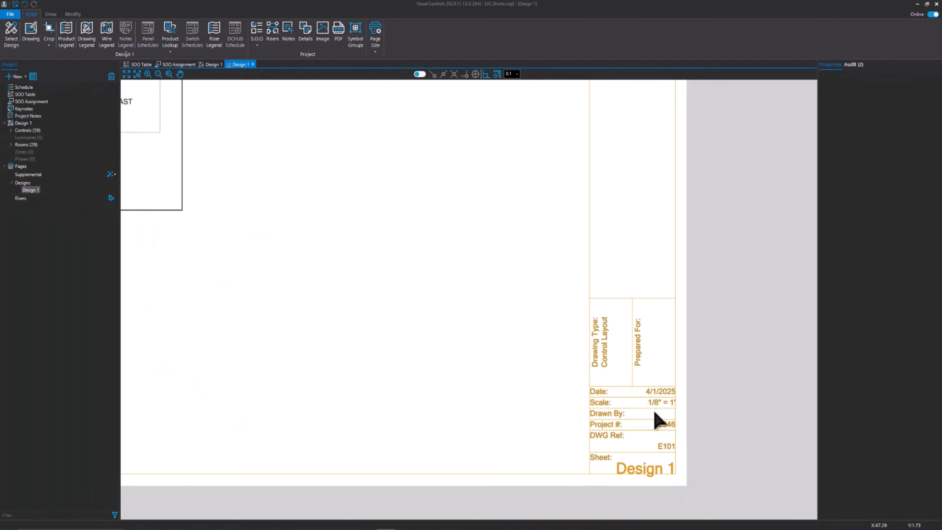
pyautogui.scroll(-6, 634, 425)
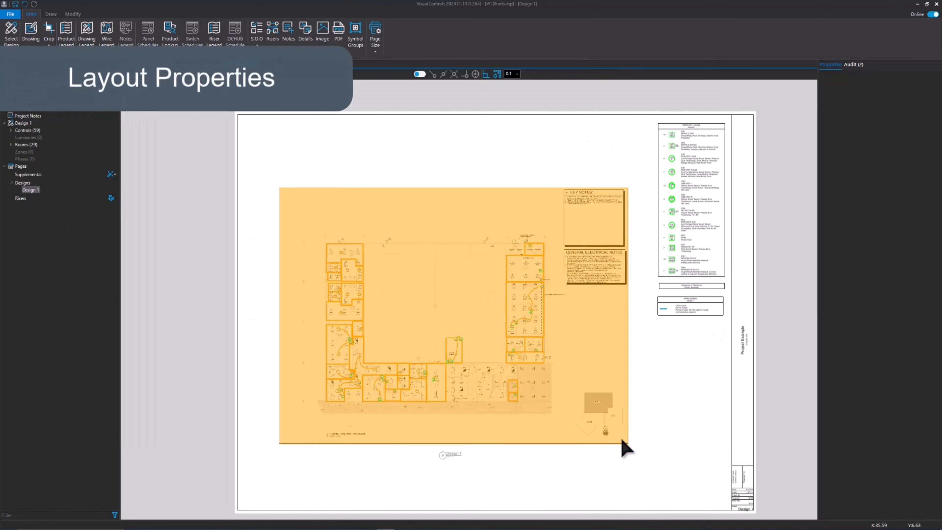
# Preview the placed drawing in grayscale and with coverage beams, switching each option off again
pyautogui.moveTo(609, 440); pyautogui.dragTo(616, 406, button='middle')
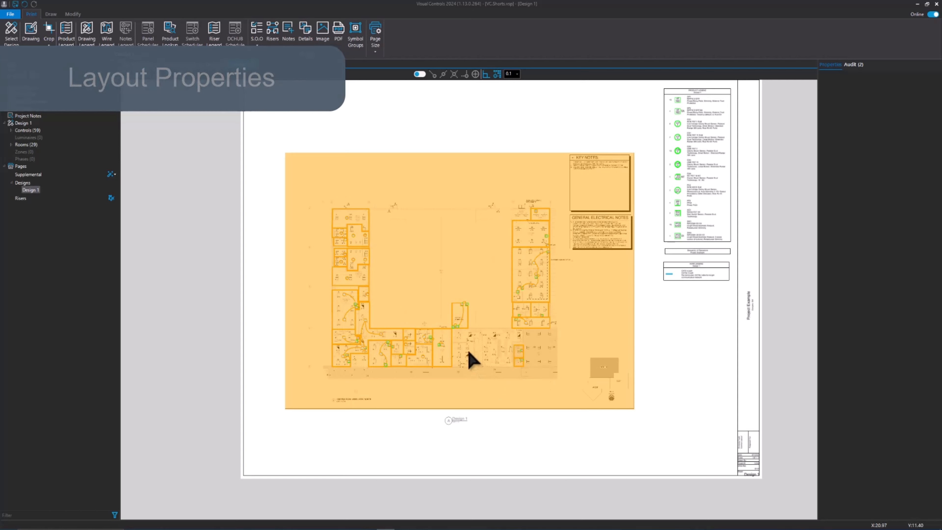
pyautogui.moveTo(503, 345); pyautogui.dragTo(491, 360, button='middle')
pyautogui.click(502, 353)
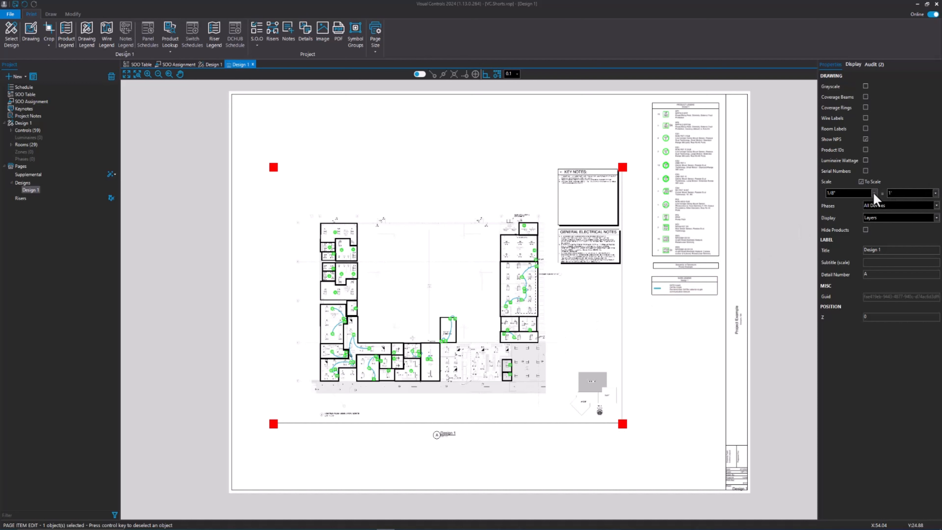
pyautogui.click(866, 86)
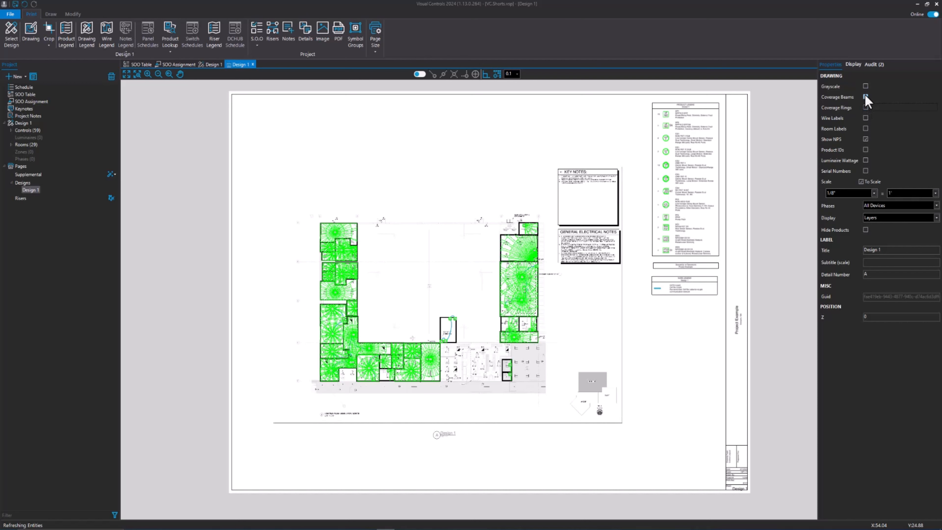
pyautogui.click(866, 97)
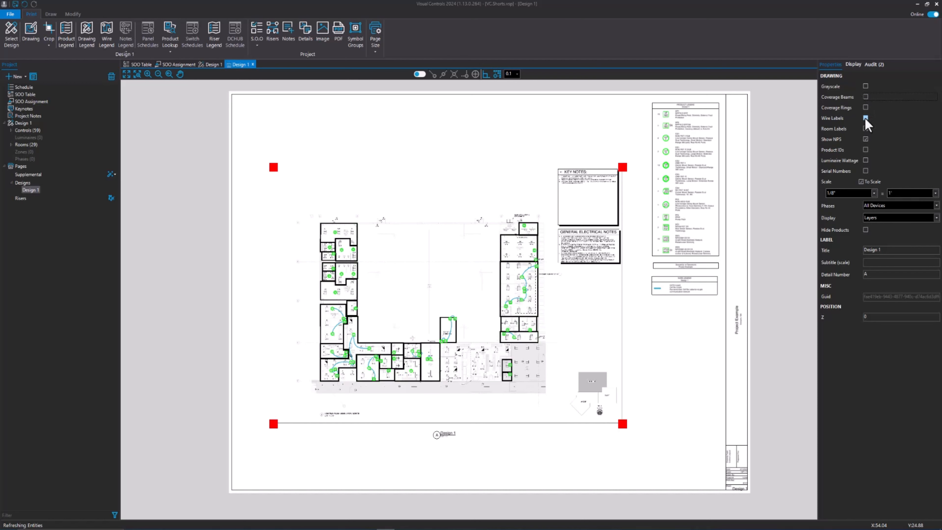
# Display wire labels on the placed drawing and examine the cable lengths between the devices above the kitchen
pyautogui.click(866, 118)
pyautogui.scroll(4, 448, 353)
pyautogui.scroll(4, 466, 312)
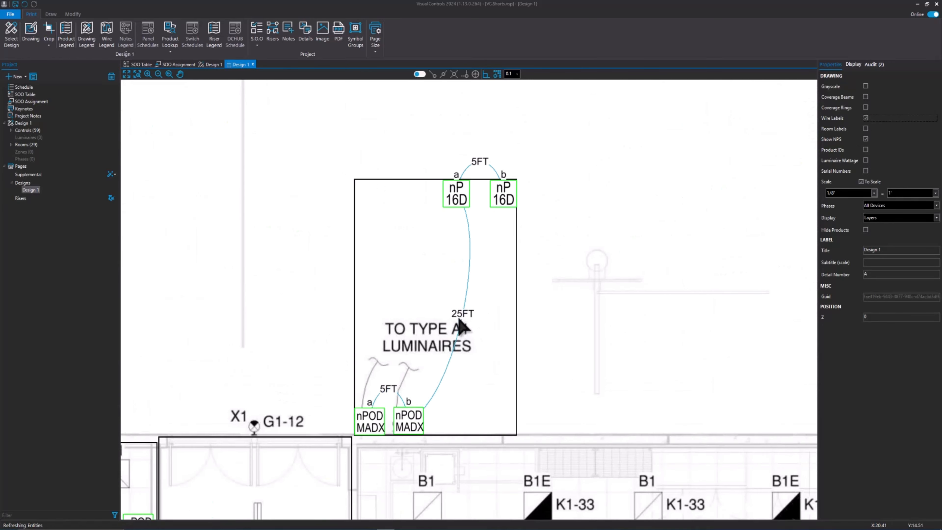
pyautogui.scroll(2, 460, 318)
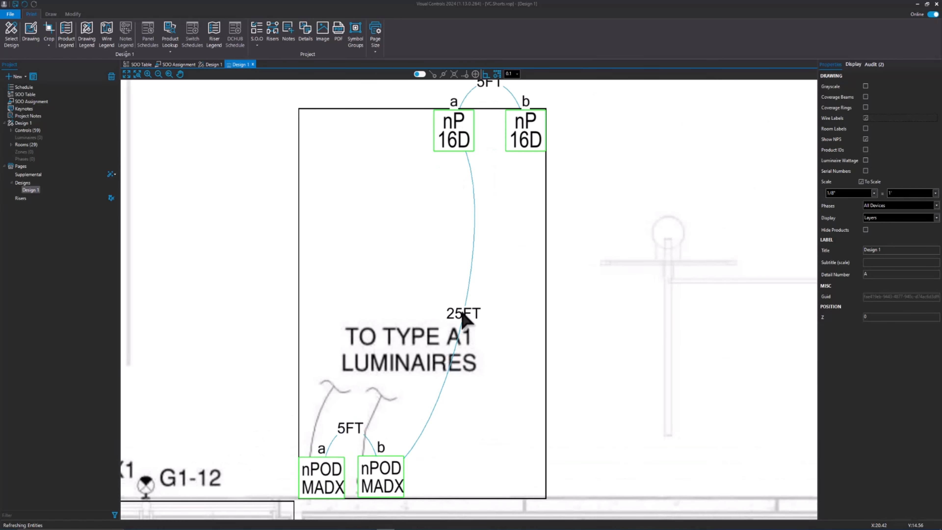
pyautogui.scroll(-3, 678, 264)
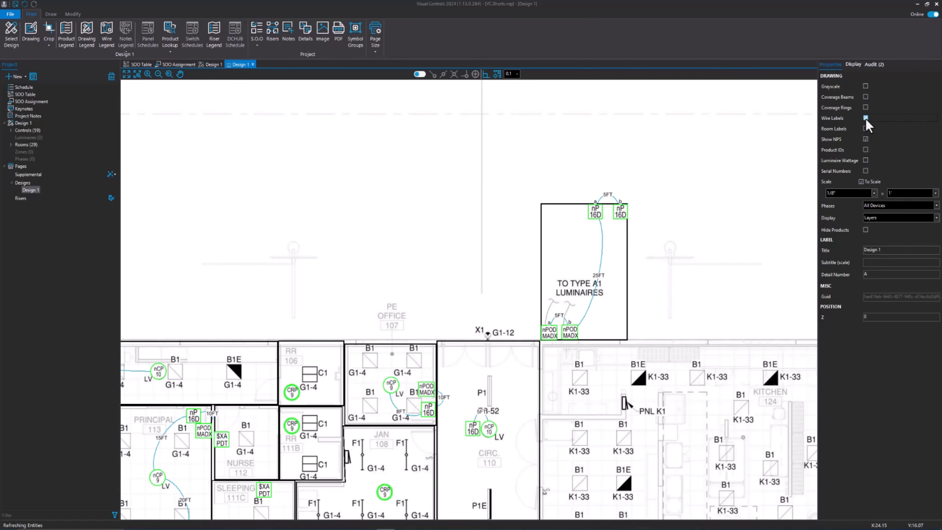
# Preview room labels on the placed drawing around PE Office 107, and turn them off again
pyautogui.click(866, 129)
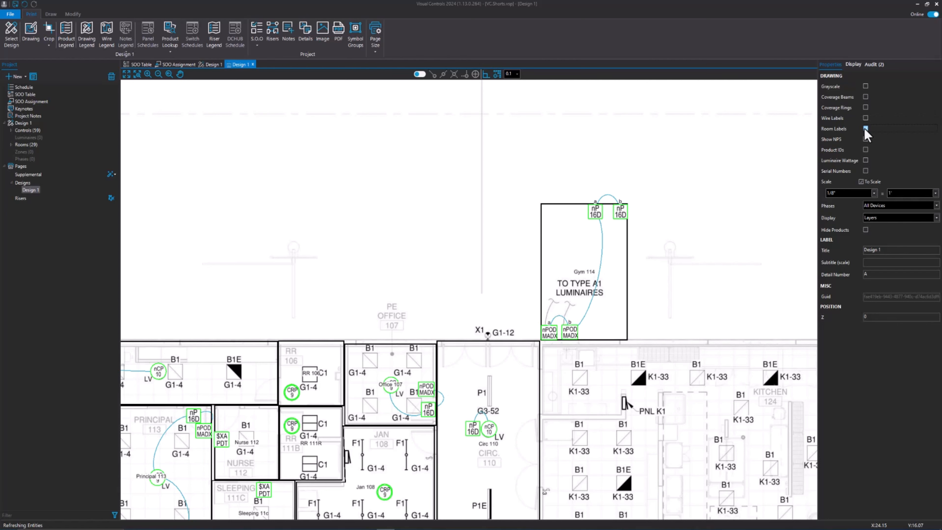
pyautogui.scroll(3, 374, 399)
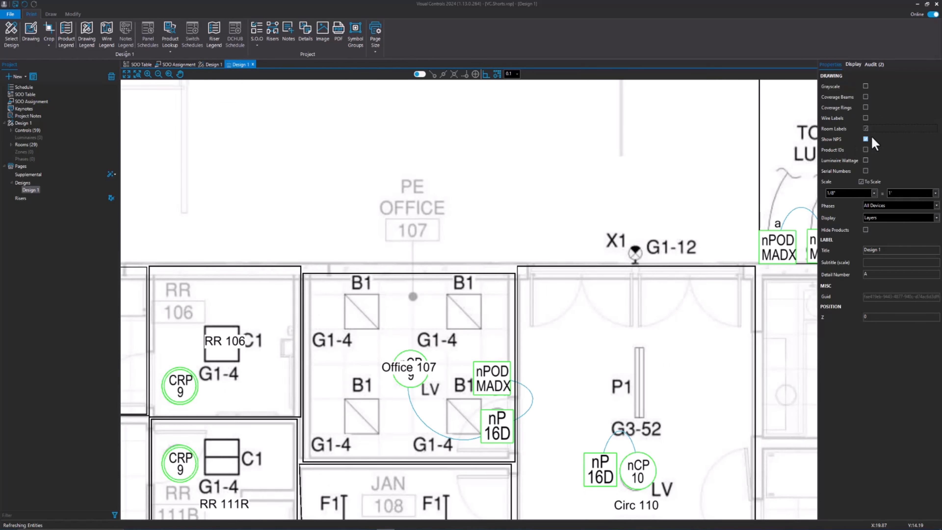
pyautogui.click(865, 128)
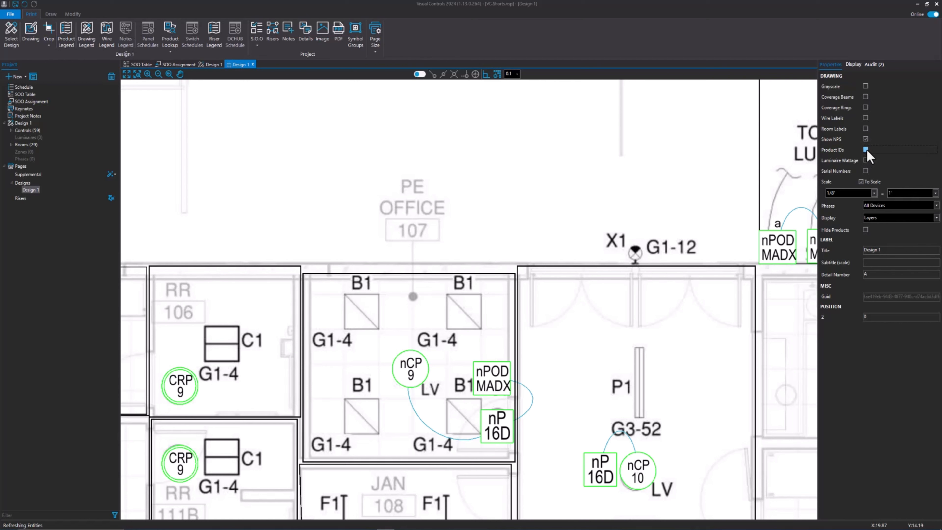
# Preview product IDs on the placed drawing, hide them again, and toggle the drawing's Sync Layers To Design option off and back on
pyautogui.click(865, 150)
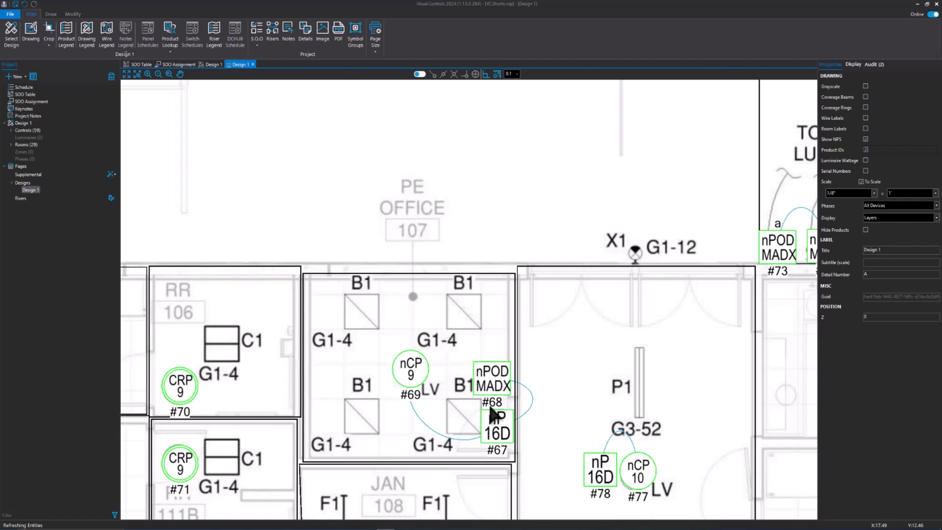
pyautogui.click(865, 149)
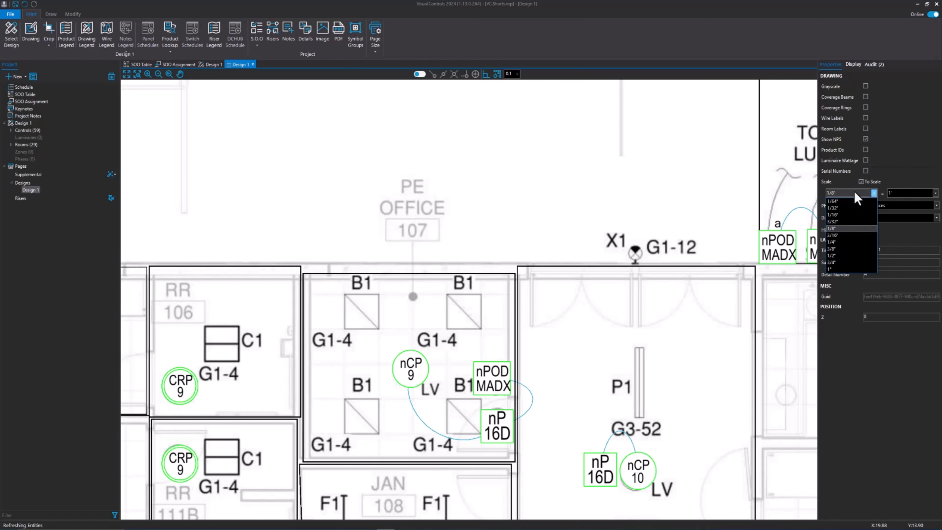
pyautogui.click(853, 65)
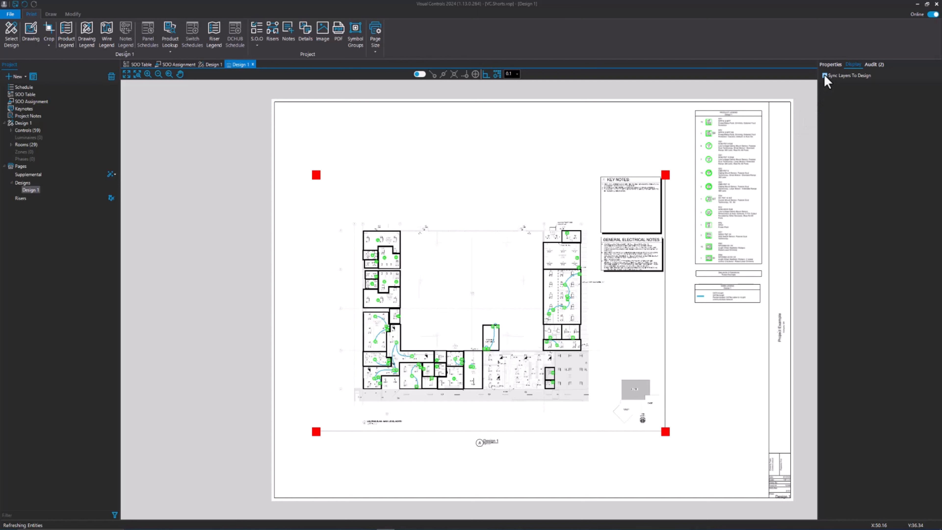
pyautogui.click(825, 76)
pyautogui.click(823, 76)
pyautogui.click(711, 375)
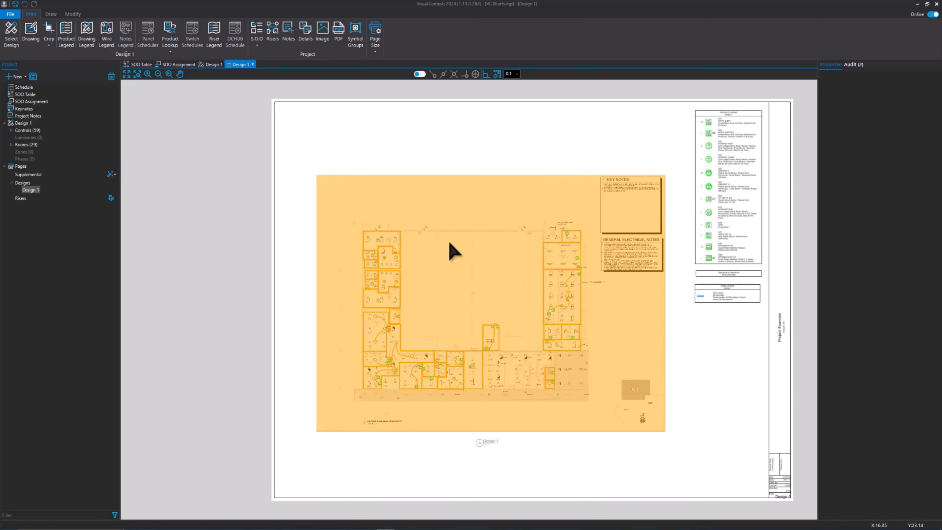
# Try a rectangular crop around the placed drawing's floor plan that leaves out the key notes and general electrical notes, and undo it
pyautogui.click(453, 253)
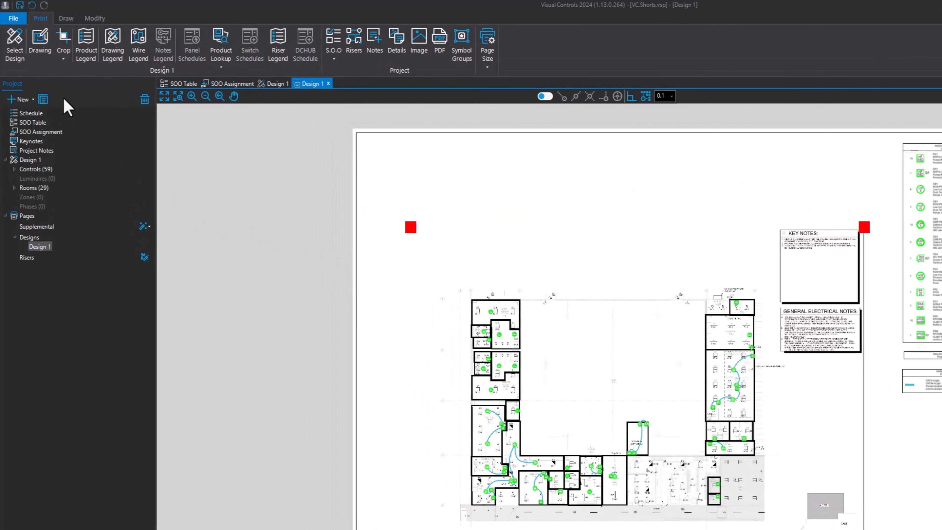
pyautogui.click(64, 59)
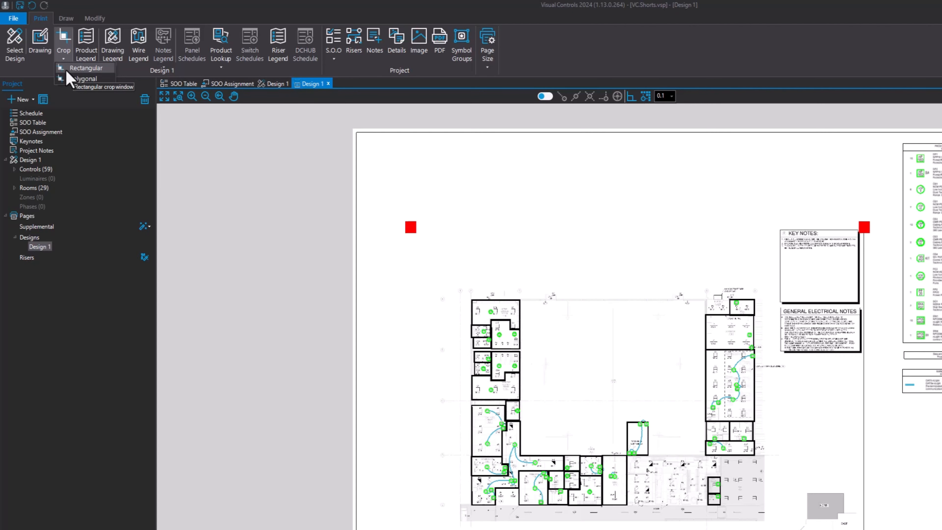
pyautogui.click(68, 70)
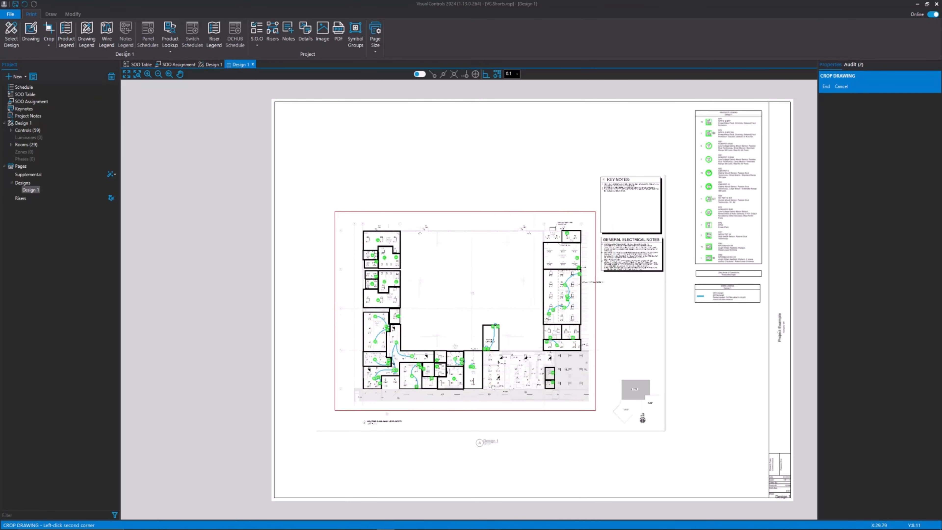
pyautogui.click(596, 427)
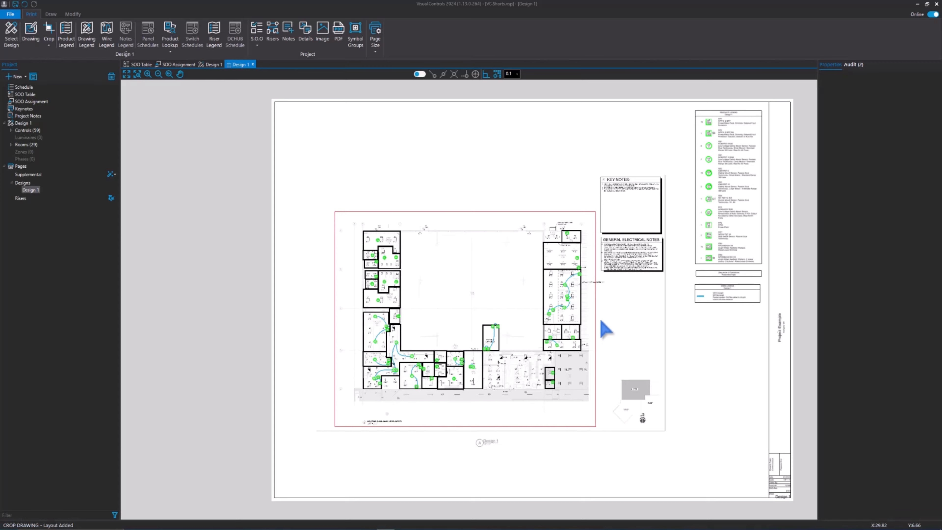
pyautogui.scroll(6, 593, 287)
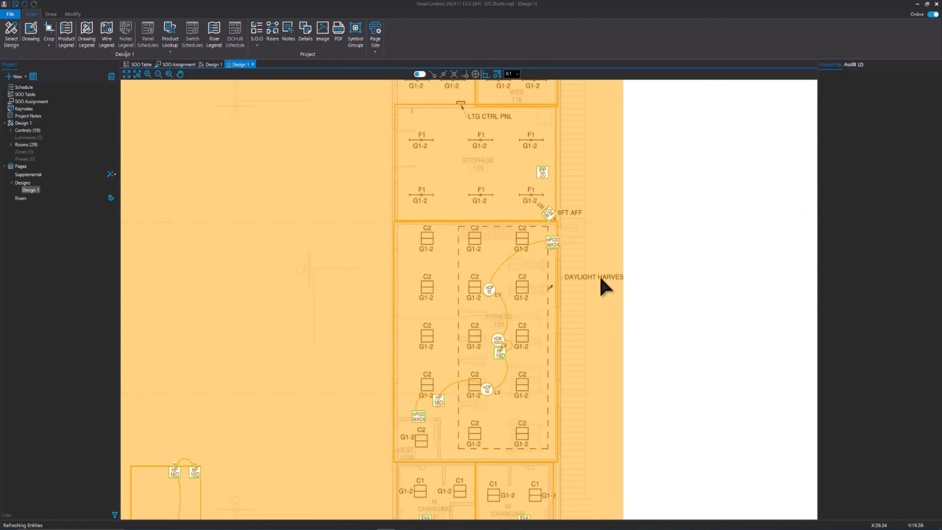
pyautogui.scroll(-8, 606, 288)
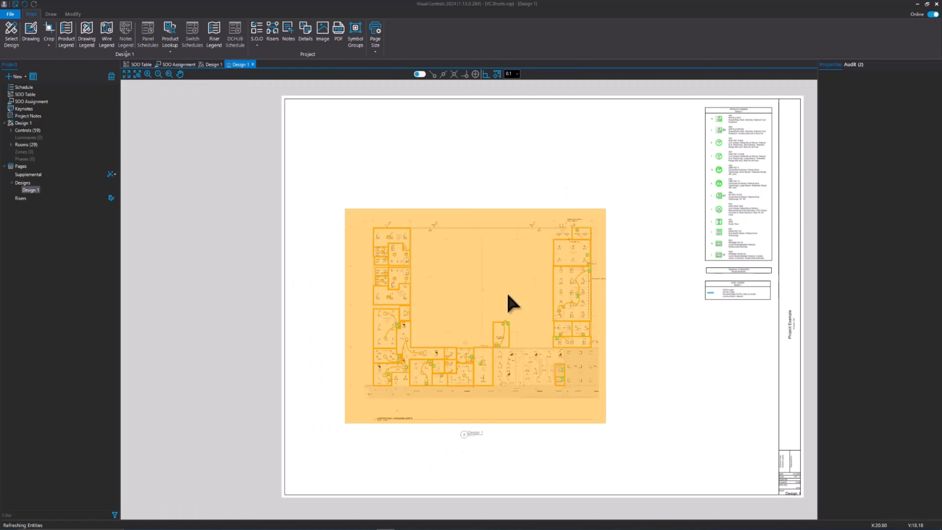
pyautogui.click(508, 296)
pyautogui.hotkey('ctrl', 'z')
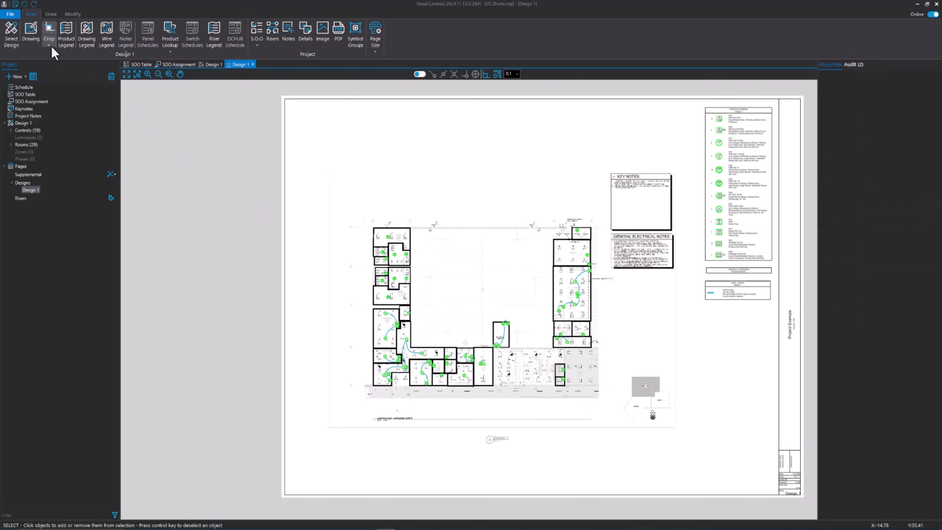
# Start a polygonal crop of the placed drawing, running it above the floor plan and jogging it around the Daylight Harvest Zone note
pyautogui.click(63, 61)
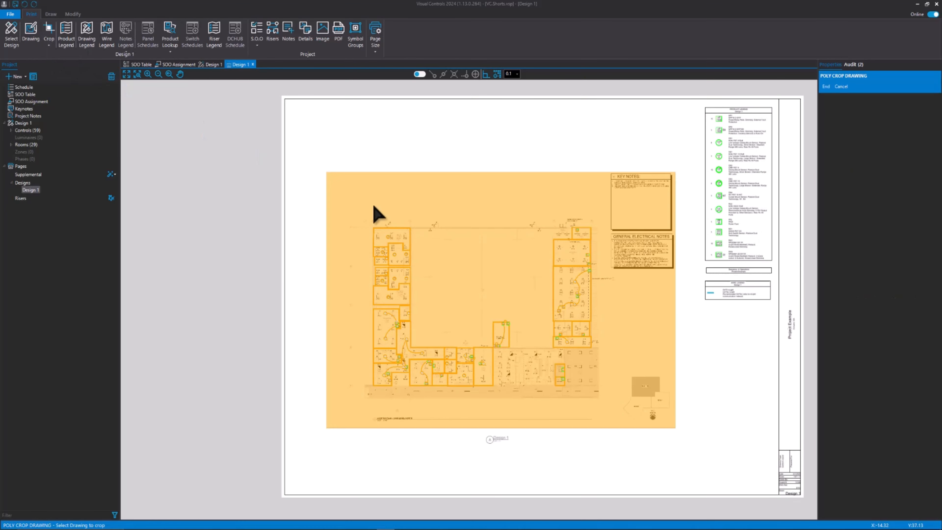
pyautogui.click(394, 250)
pyautogui.scroll(3, 344, 213)
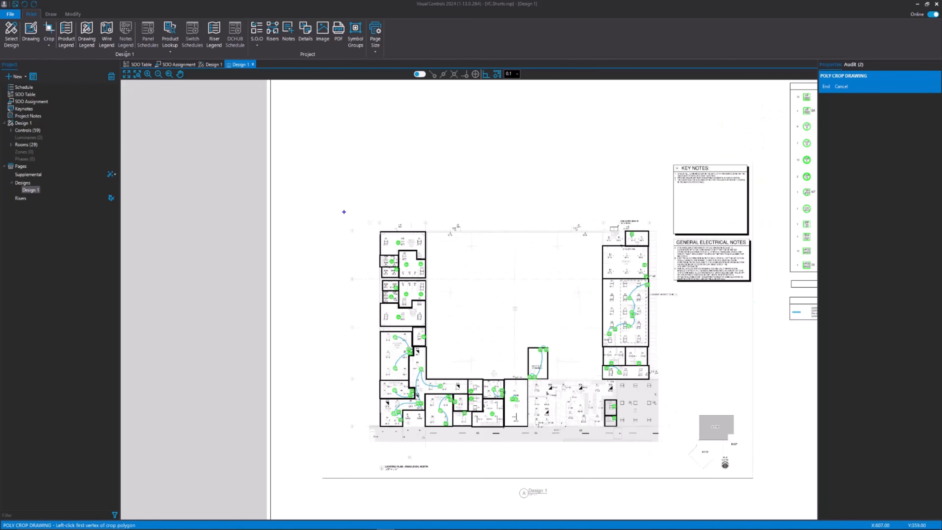
pyautogui.click(346, 214)
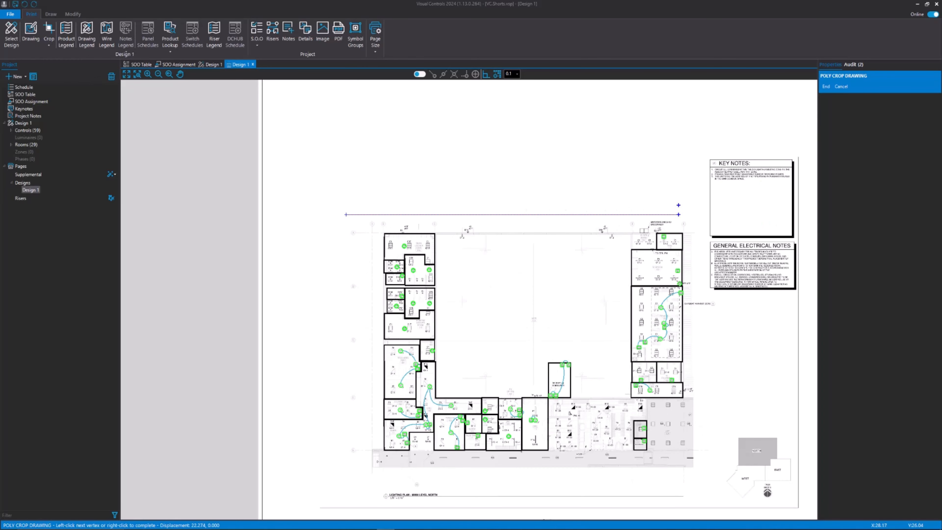
pyautogui.click(703, 214)
pyautogui.scroll(3, 703, 215)
pyautogui.click(703, 296)
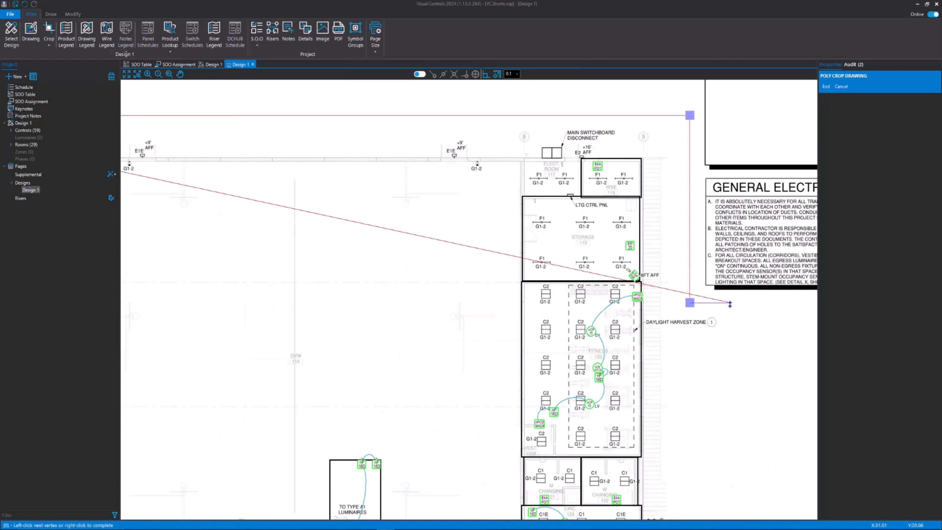
pyautogui.click(720, 296)
pyautogui.click(720, 311)
pyautogui.click(700, 312)
pyautogui.scroll(-3, 681, 355)
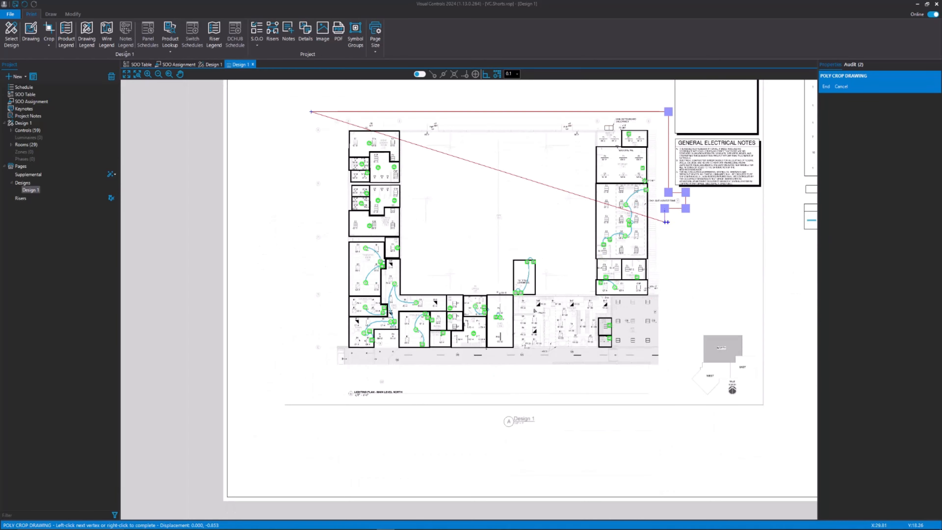
# Continue the crop polygon down the plan's east side and around the North/East/West key plan, with a small jog at its lower edge
pyautogui.click(667, 326)
pyautogui.scroll(3, 760, 322)
pyautogui.click(762, 323)
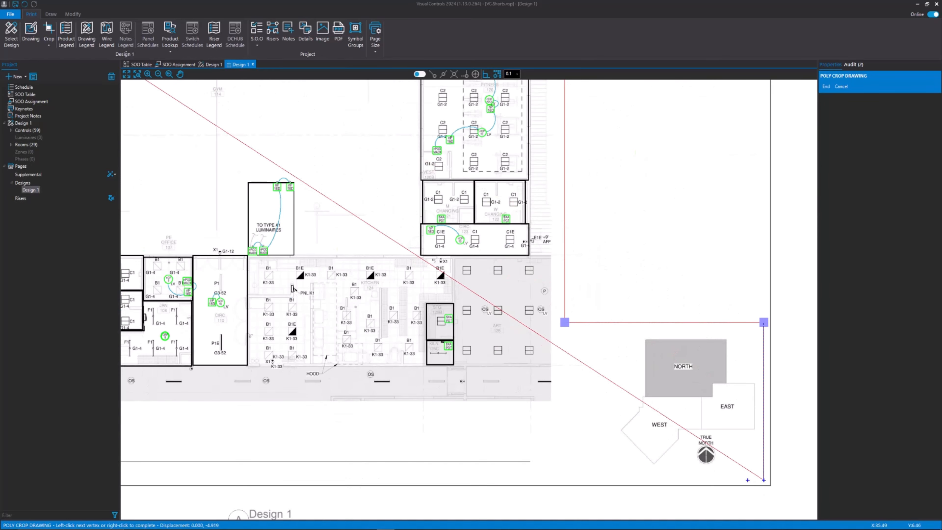
pyautogui.click(763, 480)
pyautogui.moveTo(545, 480); pyautogui.dragTo(654, 468, button='middle')
pyautogui.click(649, 469)
pyautogui.click(648, 438)
pyautogui.scroll(4, 550, 436)
pyautogui.click(742, 443)
# Run the crop polygon below the Lighting Plan - Main Level North title to the plan's lower-left corner and complete the crop
pyautogui.scroll(-3, 641, 479)
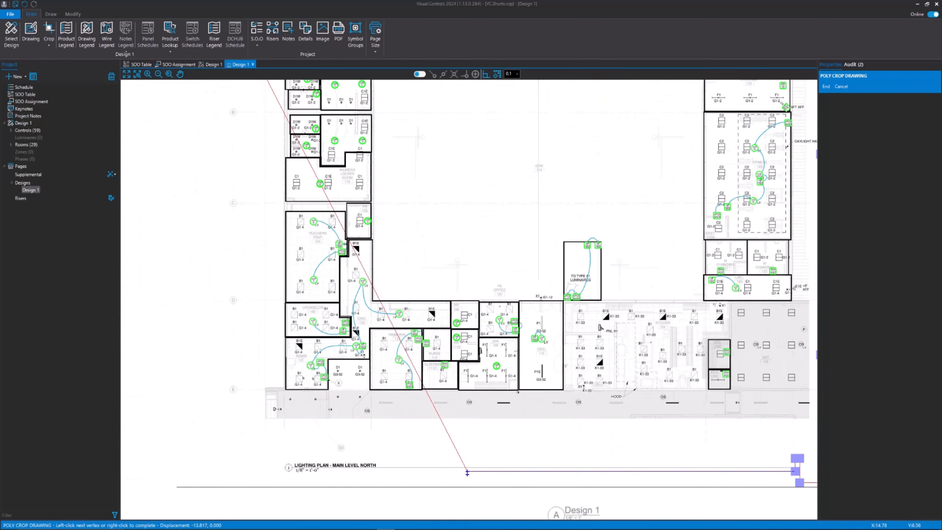
pyautogui.scroll(4, 319, 468)
pyautogui.click(318, 464)
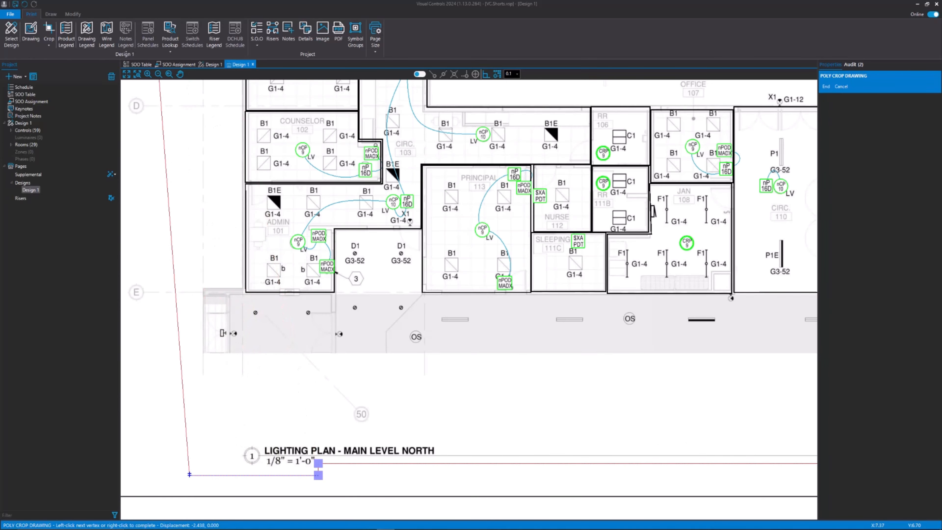
pyautogui.scroll(-3, 304, 464)
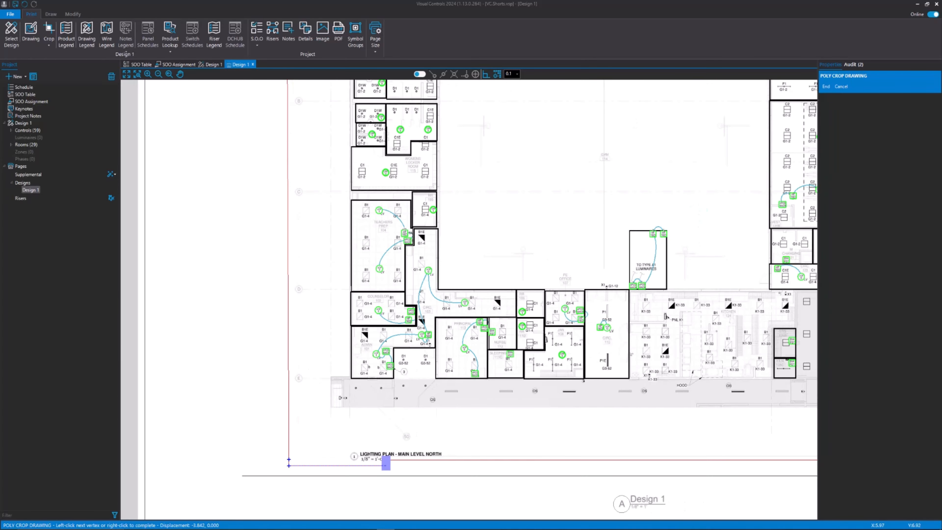
pyautogui.rightClick(288, 460)
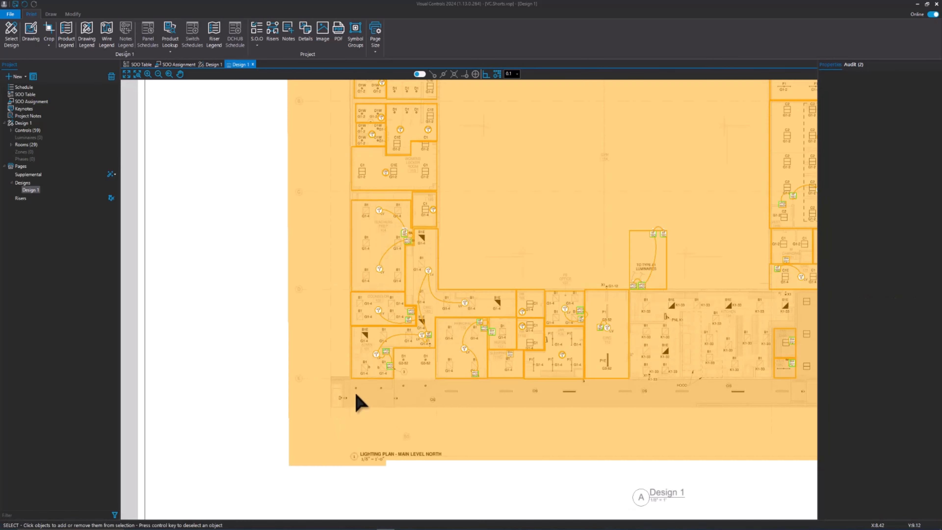
# Move the cropped drawing on the sheet by about 1.9 to the right and 3.1 upward
pyautogui.scroll(-4, 438, 377)
pyautogui.moveTo(578, 311); pyautogui.dragTo(519, 366, button='middle')
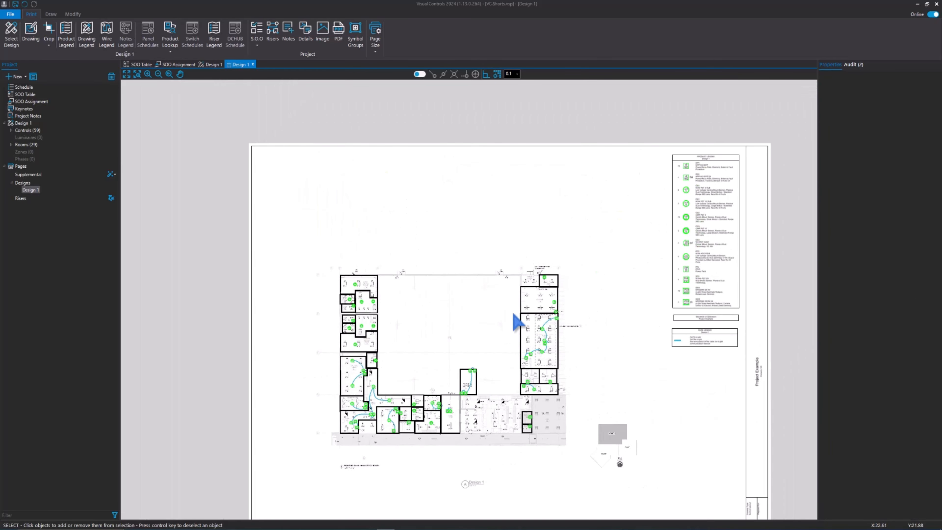
pyautogui.moveTo(497, 366); pyautogui.dragTo(502, 320)
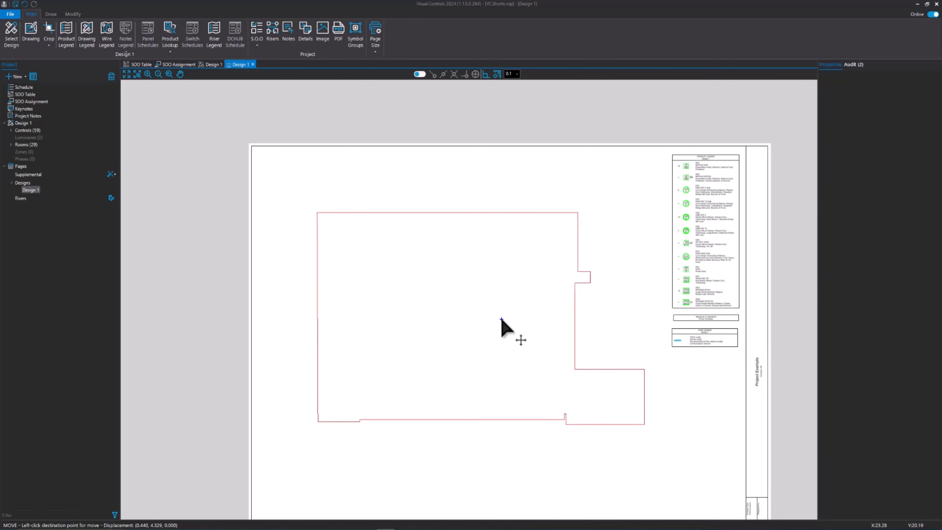
pyautogui.click(521, 336)
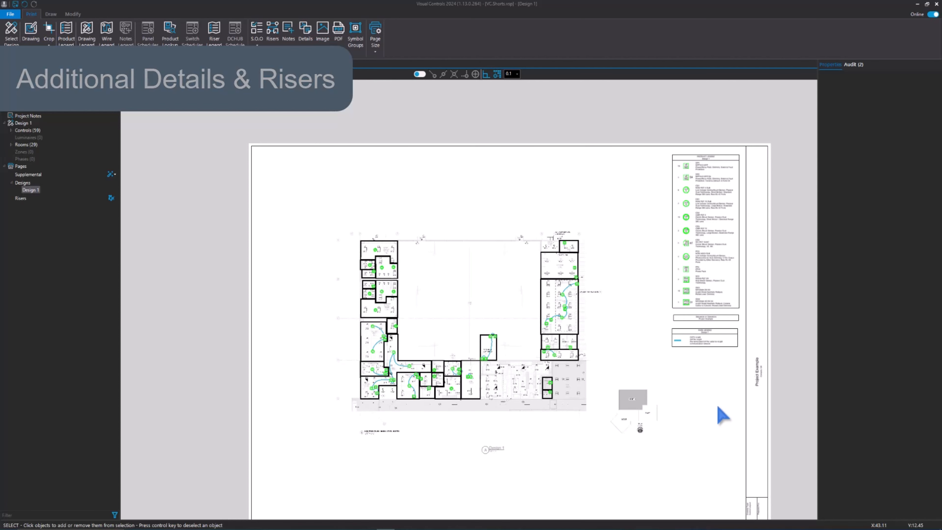
# Place the nPP16 D EFP detail from the nLight nPP16 EFP group in the sheet's lower-right area beside the title block
pyautogui.moveTo(719, 406); pyautogui.dragTo(715, 398, button='middle')
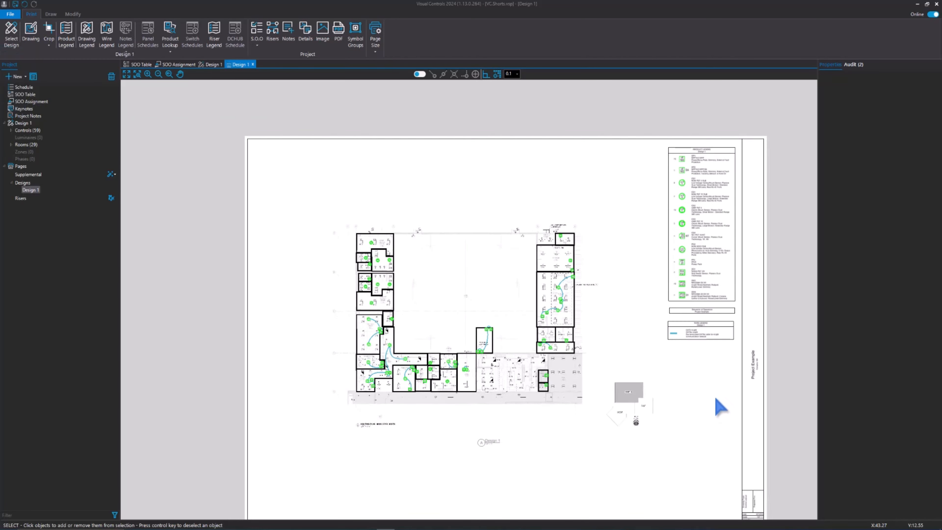
pyautogui.scroll(-1, 720, 407)
pyautogui.click(306, 35)
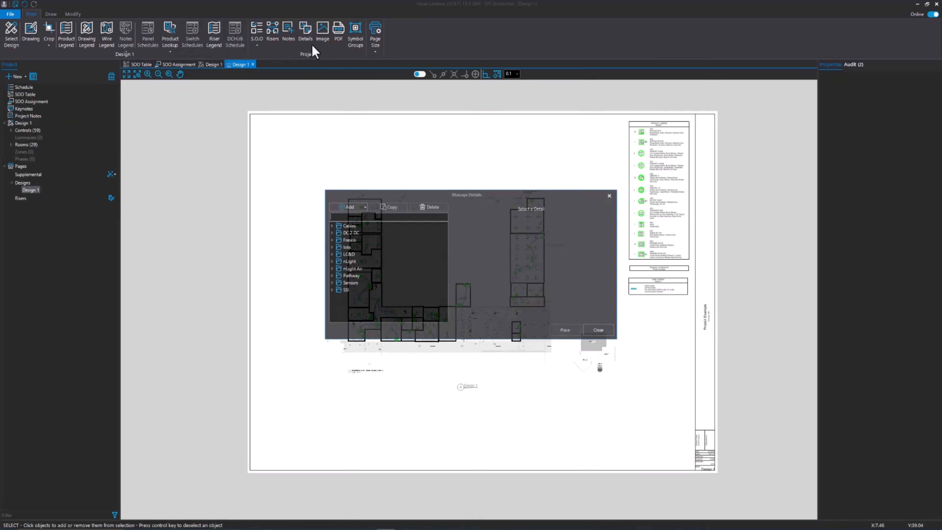
pyautogui.click(331, 261)
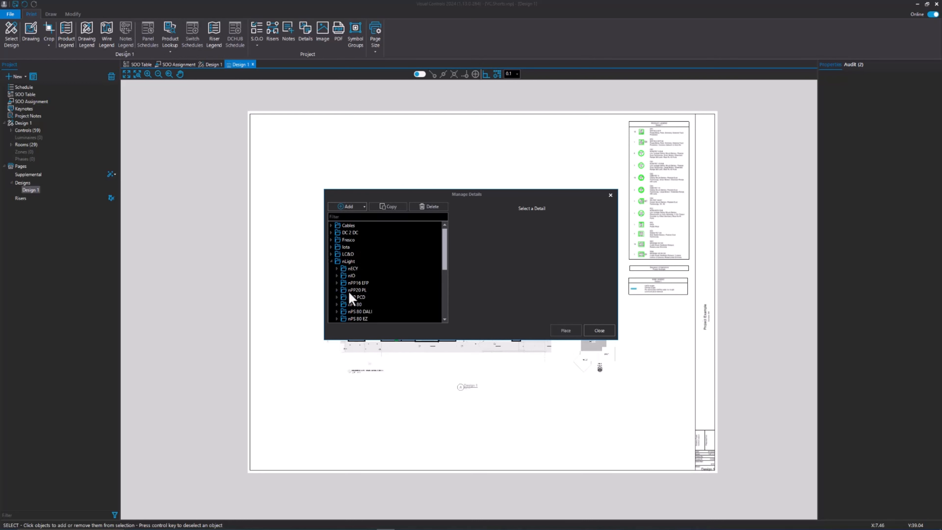
pyautogui.click(337, 283)
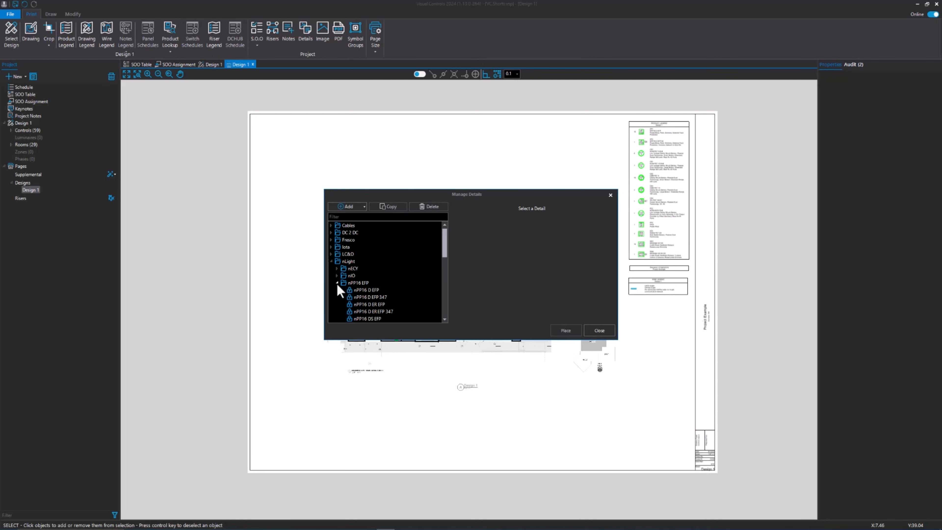
pyautogui.click(374, 292)
pyautogui.click(567, 332)
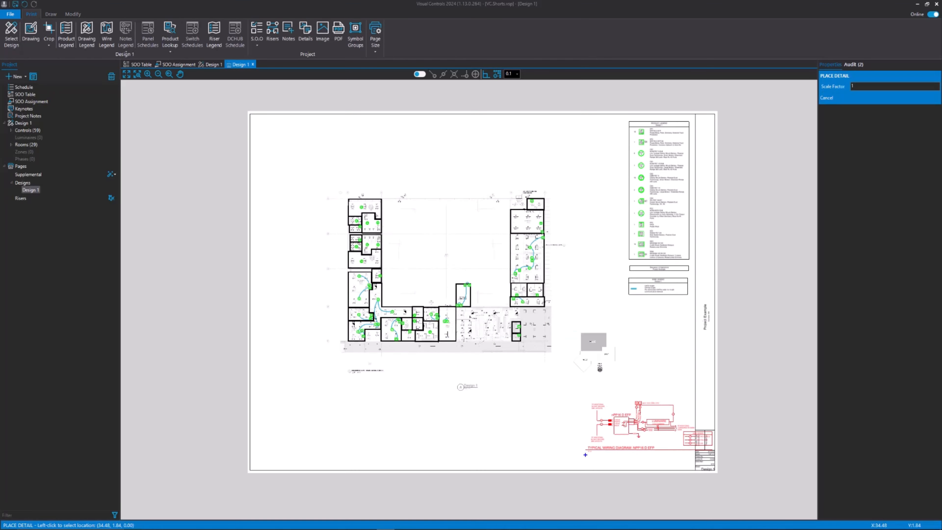
pyautogui.click(558, 465)
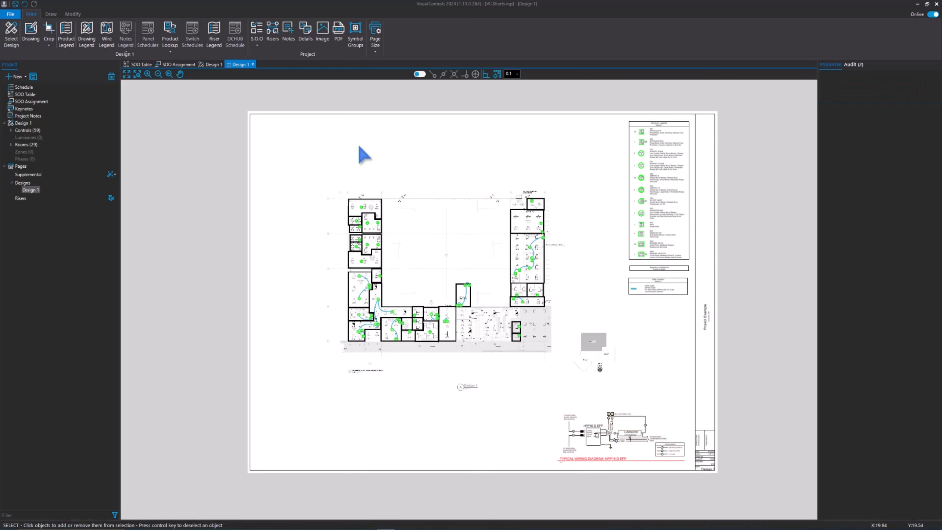
# Place the S.O.O. notes directly below the wire legend and the S.O.O. narrative beneath them
pyautogui.click(264, 52)
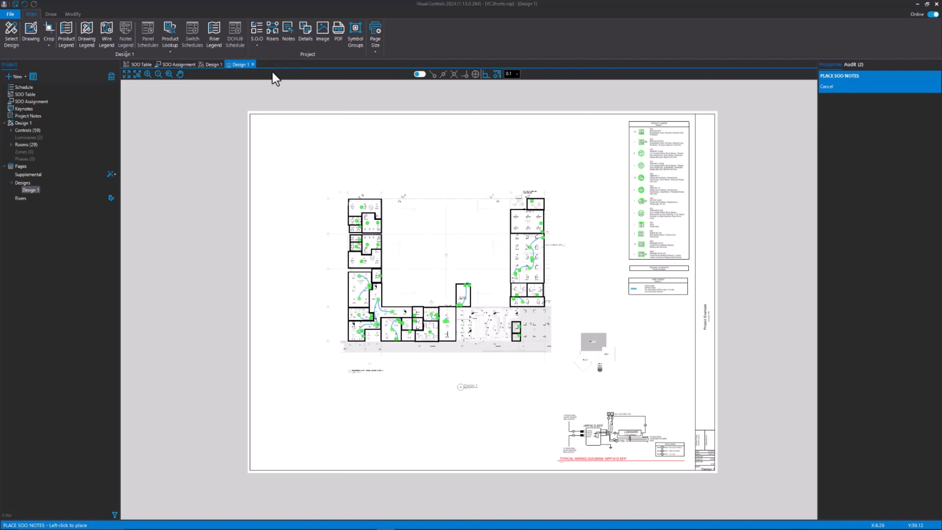
pyautogui.click(629, 300)
pyautogui.click(257, 44)
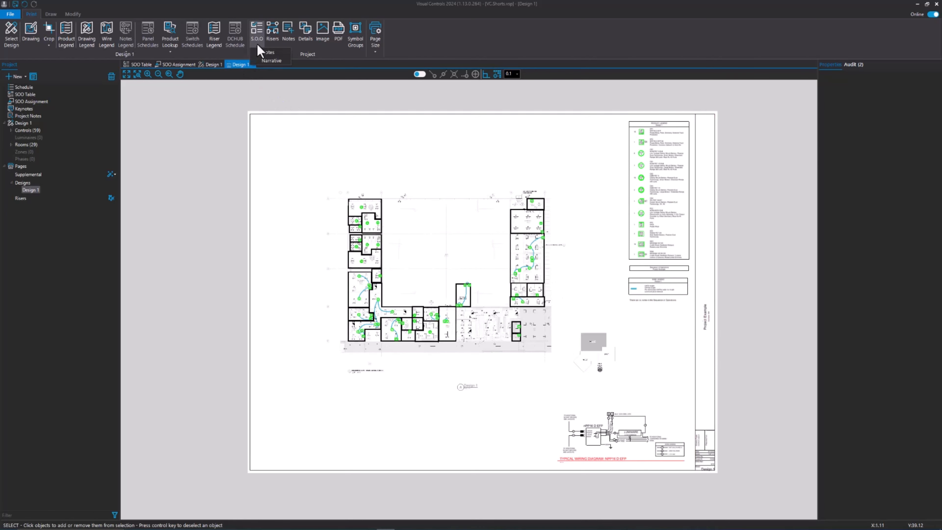
pyautogui.click(263, 59)
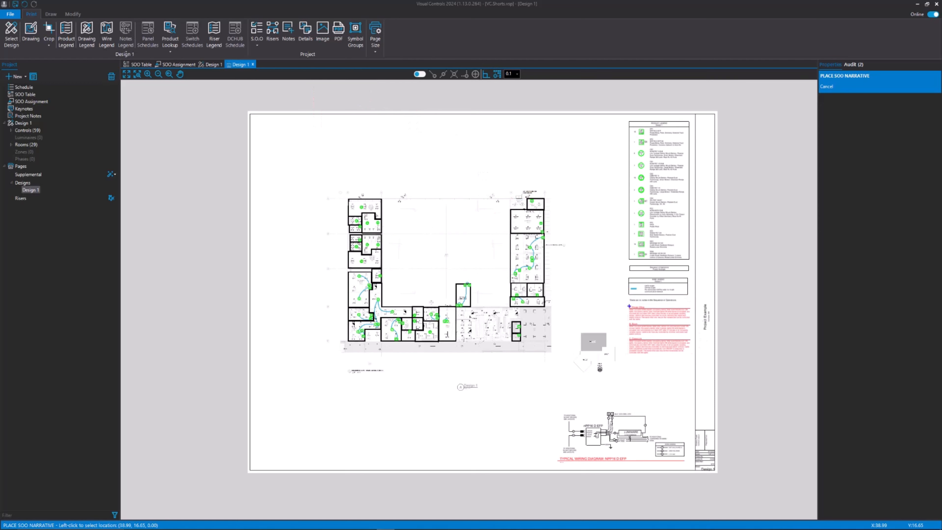
pyautogui.click(630, 308)
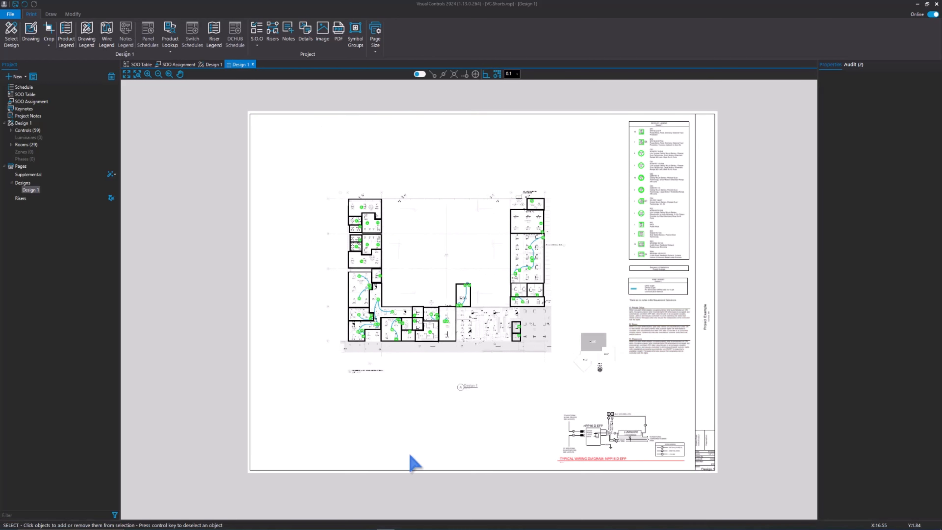
# Auto-generate the riser pages at ARCH E size with the default generation settings and open the Riser 1 page
pyautogui.click(111, 197)
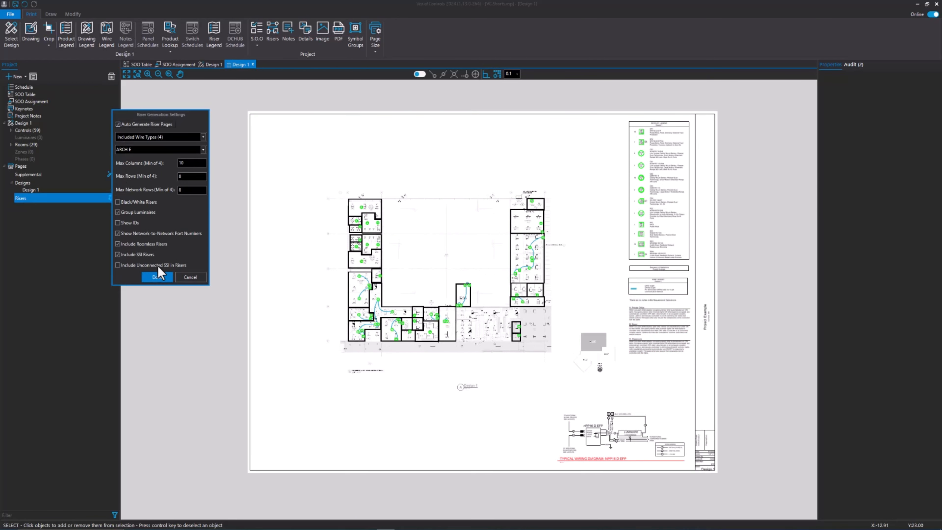
pyautogui.click(158, 277)
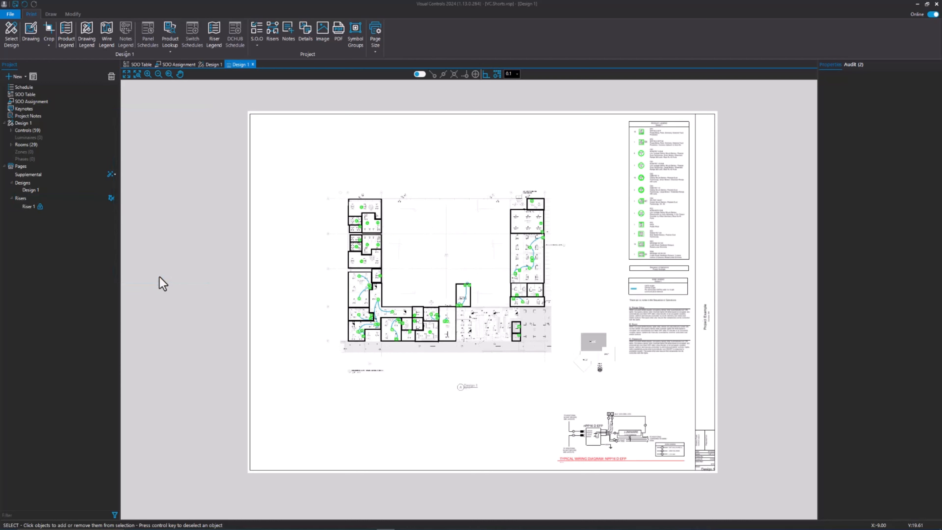
pyautogui.doubleClick(29, 207)
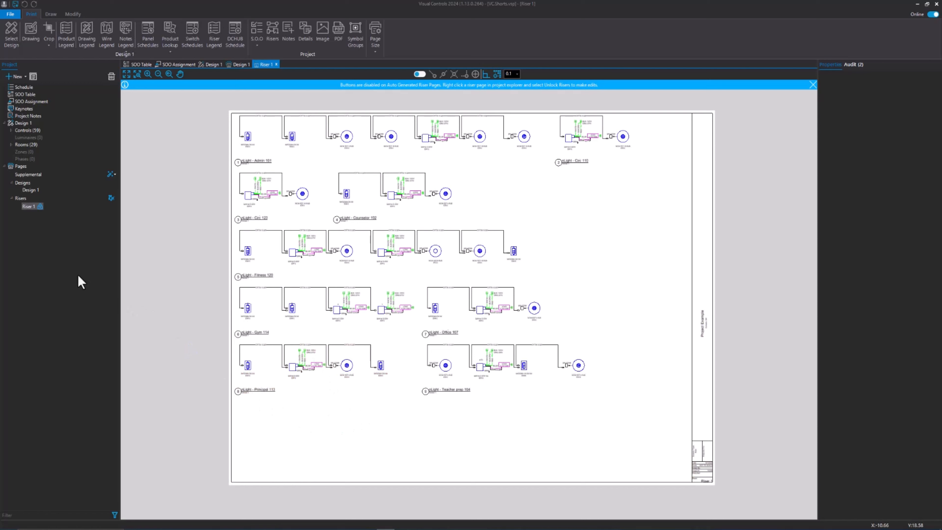
# Return to the Design 1 print page and print the Design 1 and Riser 1 pages at ARCH E size to a PDF named ProjectSample
pyautogui.doubleClick(30, 190)
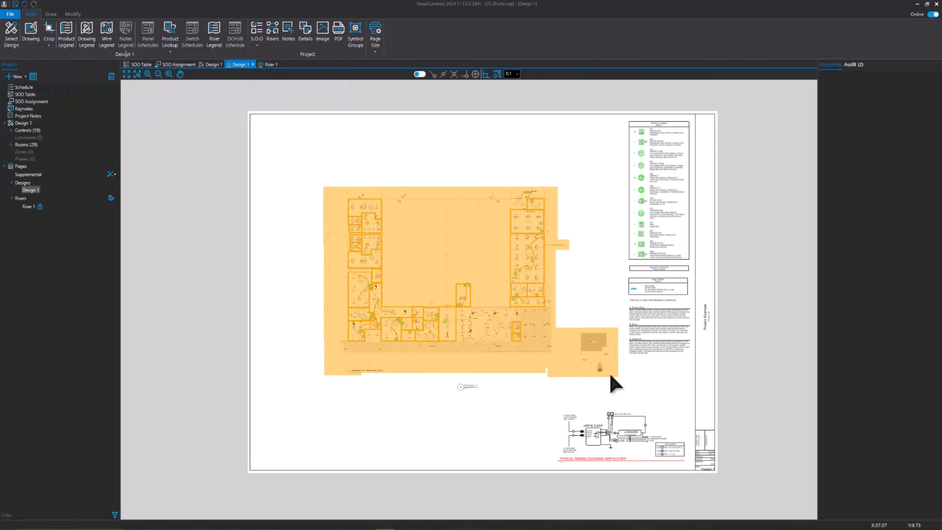
pyautogui.click(10, 14)
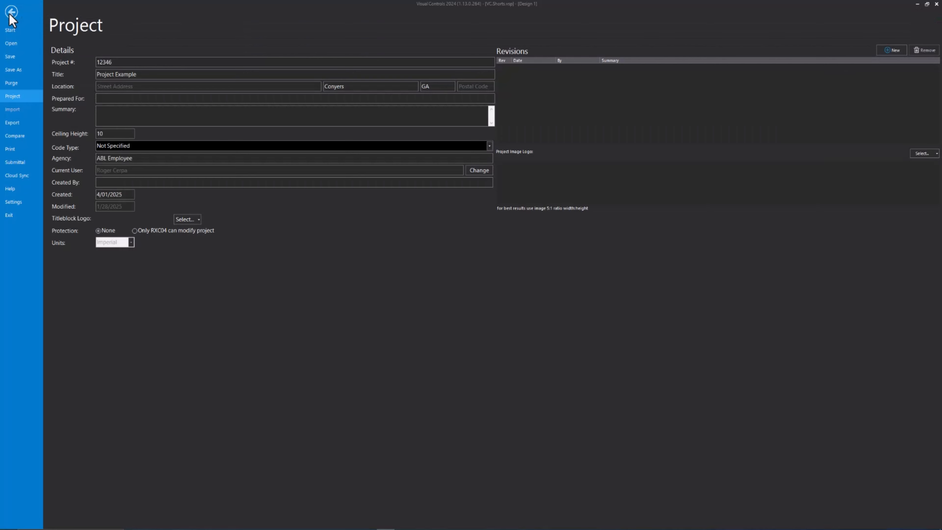
pyautogui.click(10, 149)
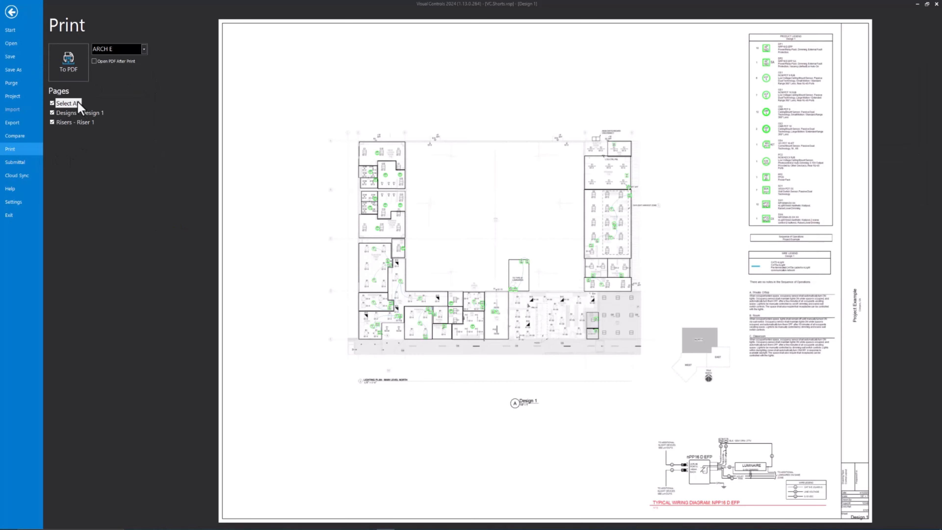
pyautogui.click(75, 73)
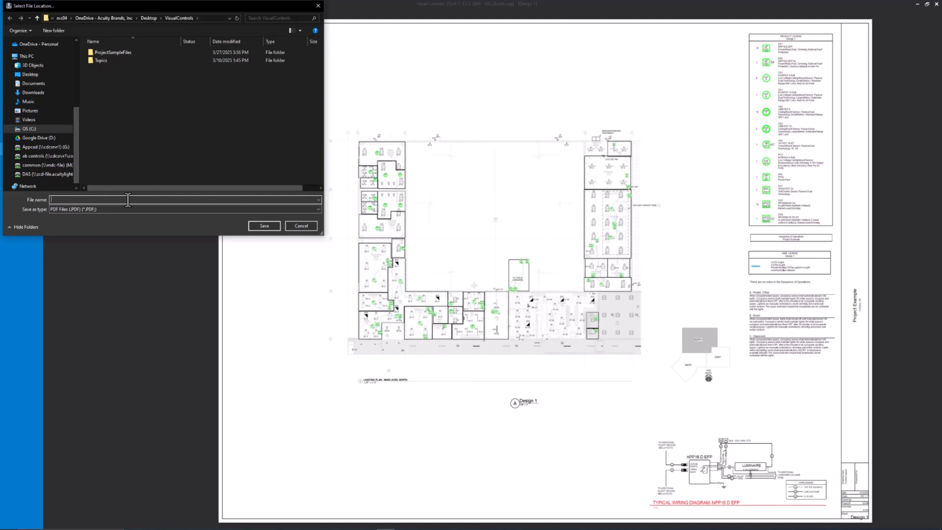
pyautogui.write('ProjectSample')
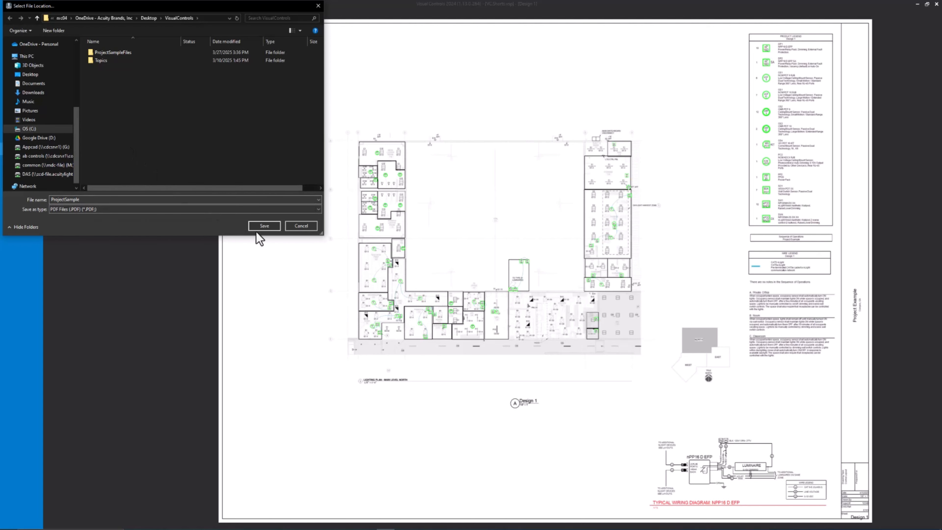
pyautogui.click(275, 227)
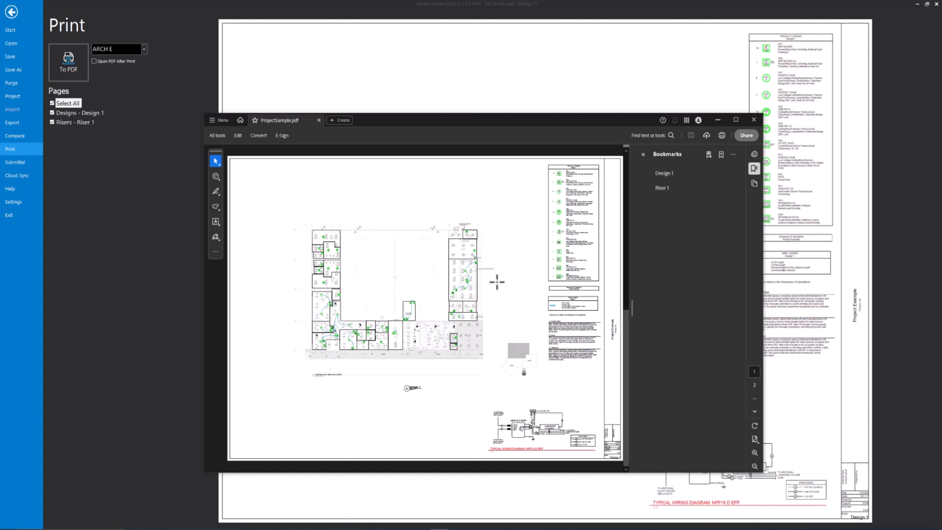
# Review the Design 1 and Riser 1 pages in ProjectSample.pdf in the PDF viewer and close it
pyautogui.scroll(-3, 497, 281)
pyautogui.scroll(3, 497, 282)
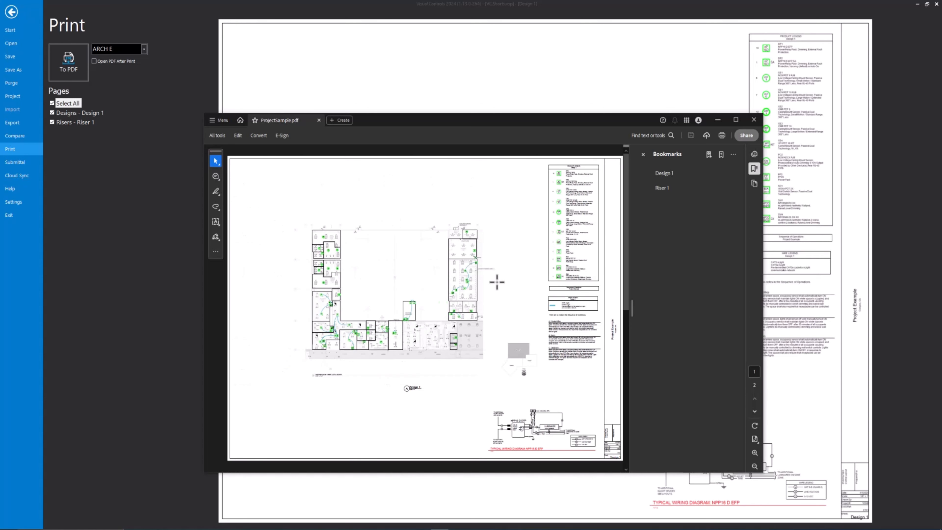
pyautogui.scroll(-3, 497, 282)
pyautogui.scroll(3, 497, 282)
pyautogui.click(754, 119)
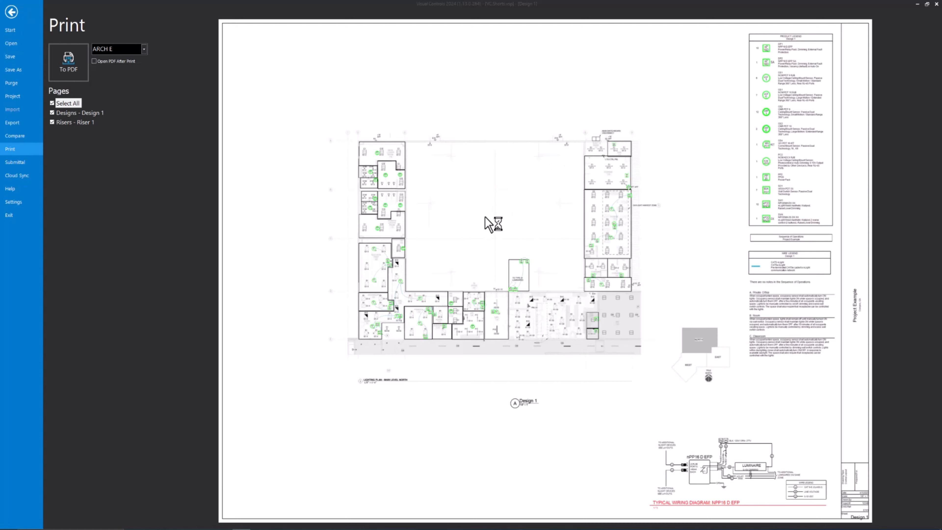